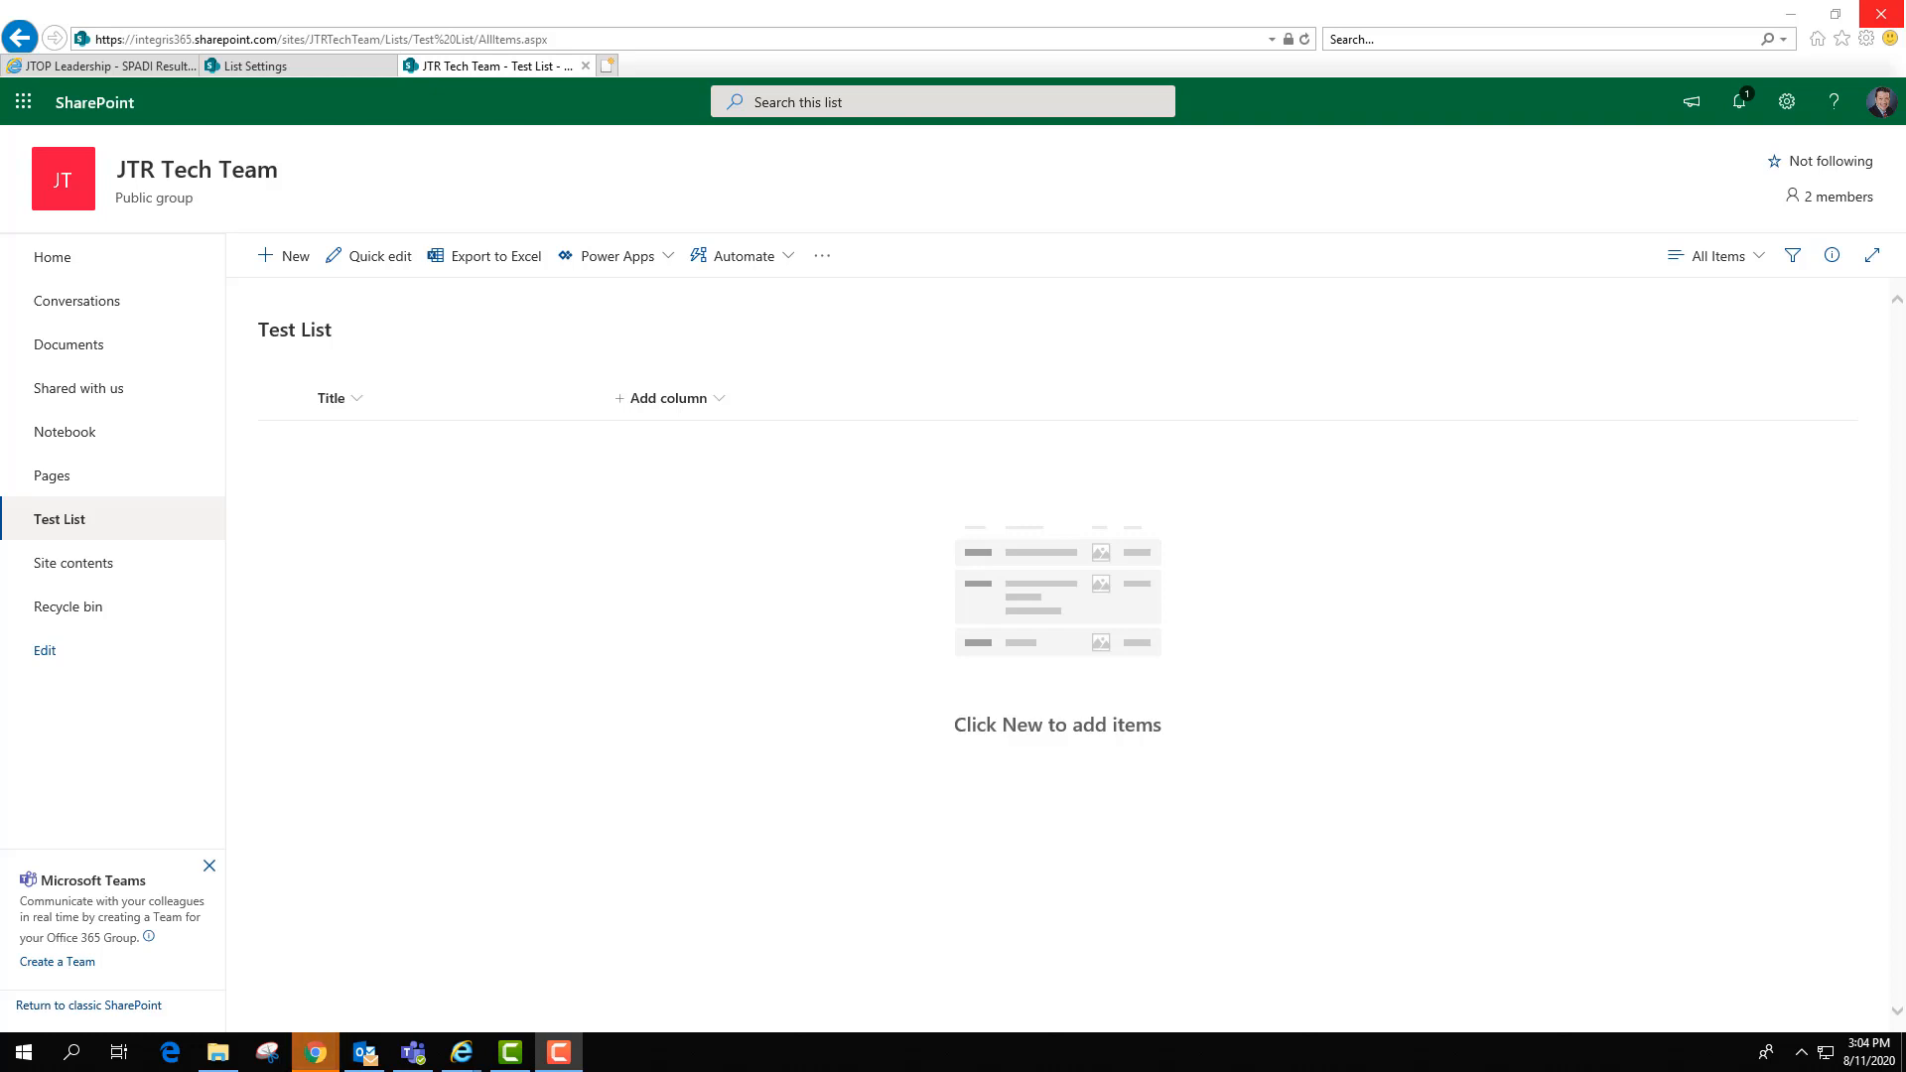
- Hide the Microsoft Teams banner for this browser session
left_click(210, 867)
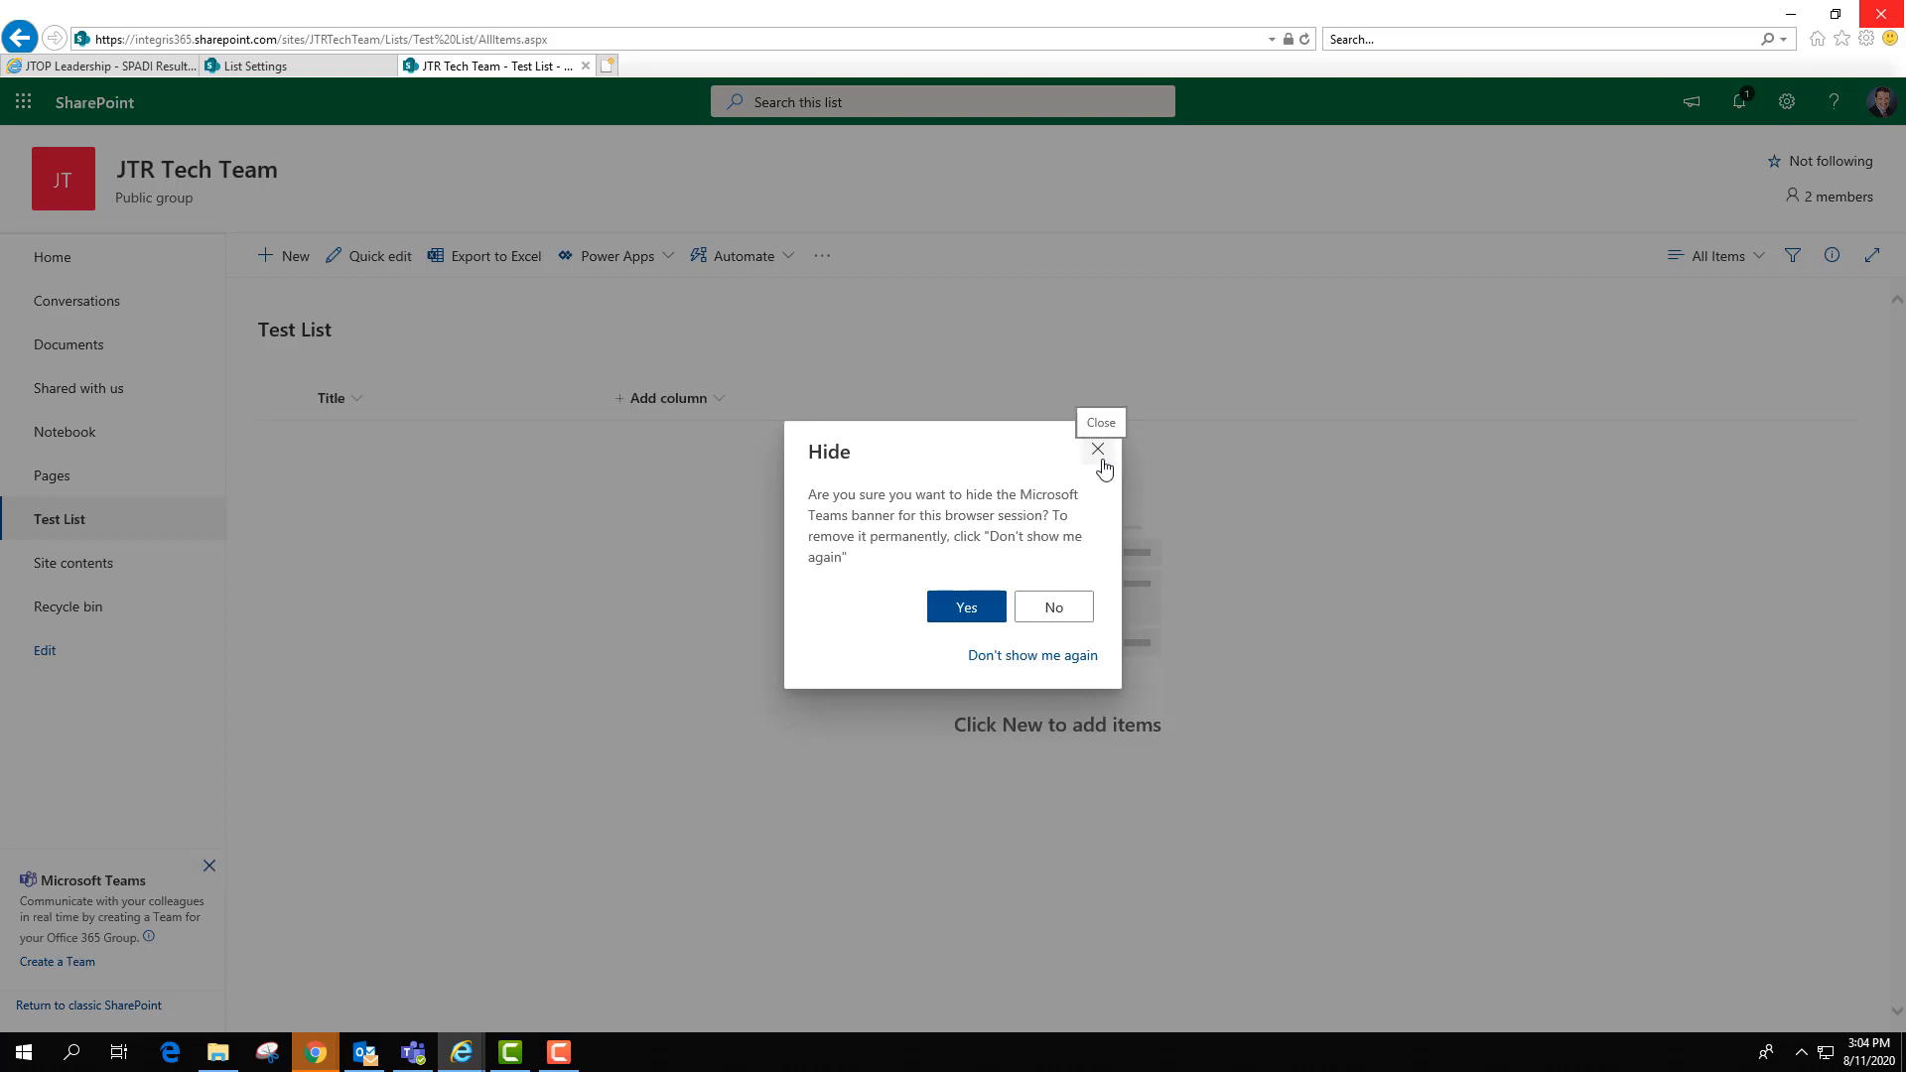
left_click(981, 609)
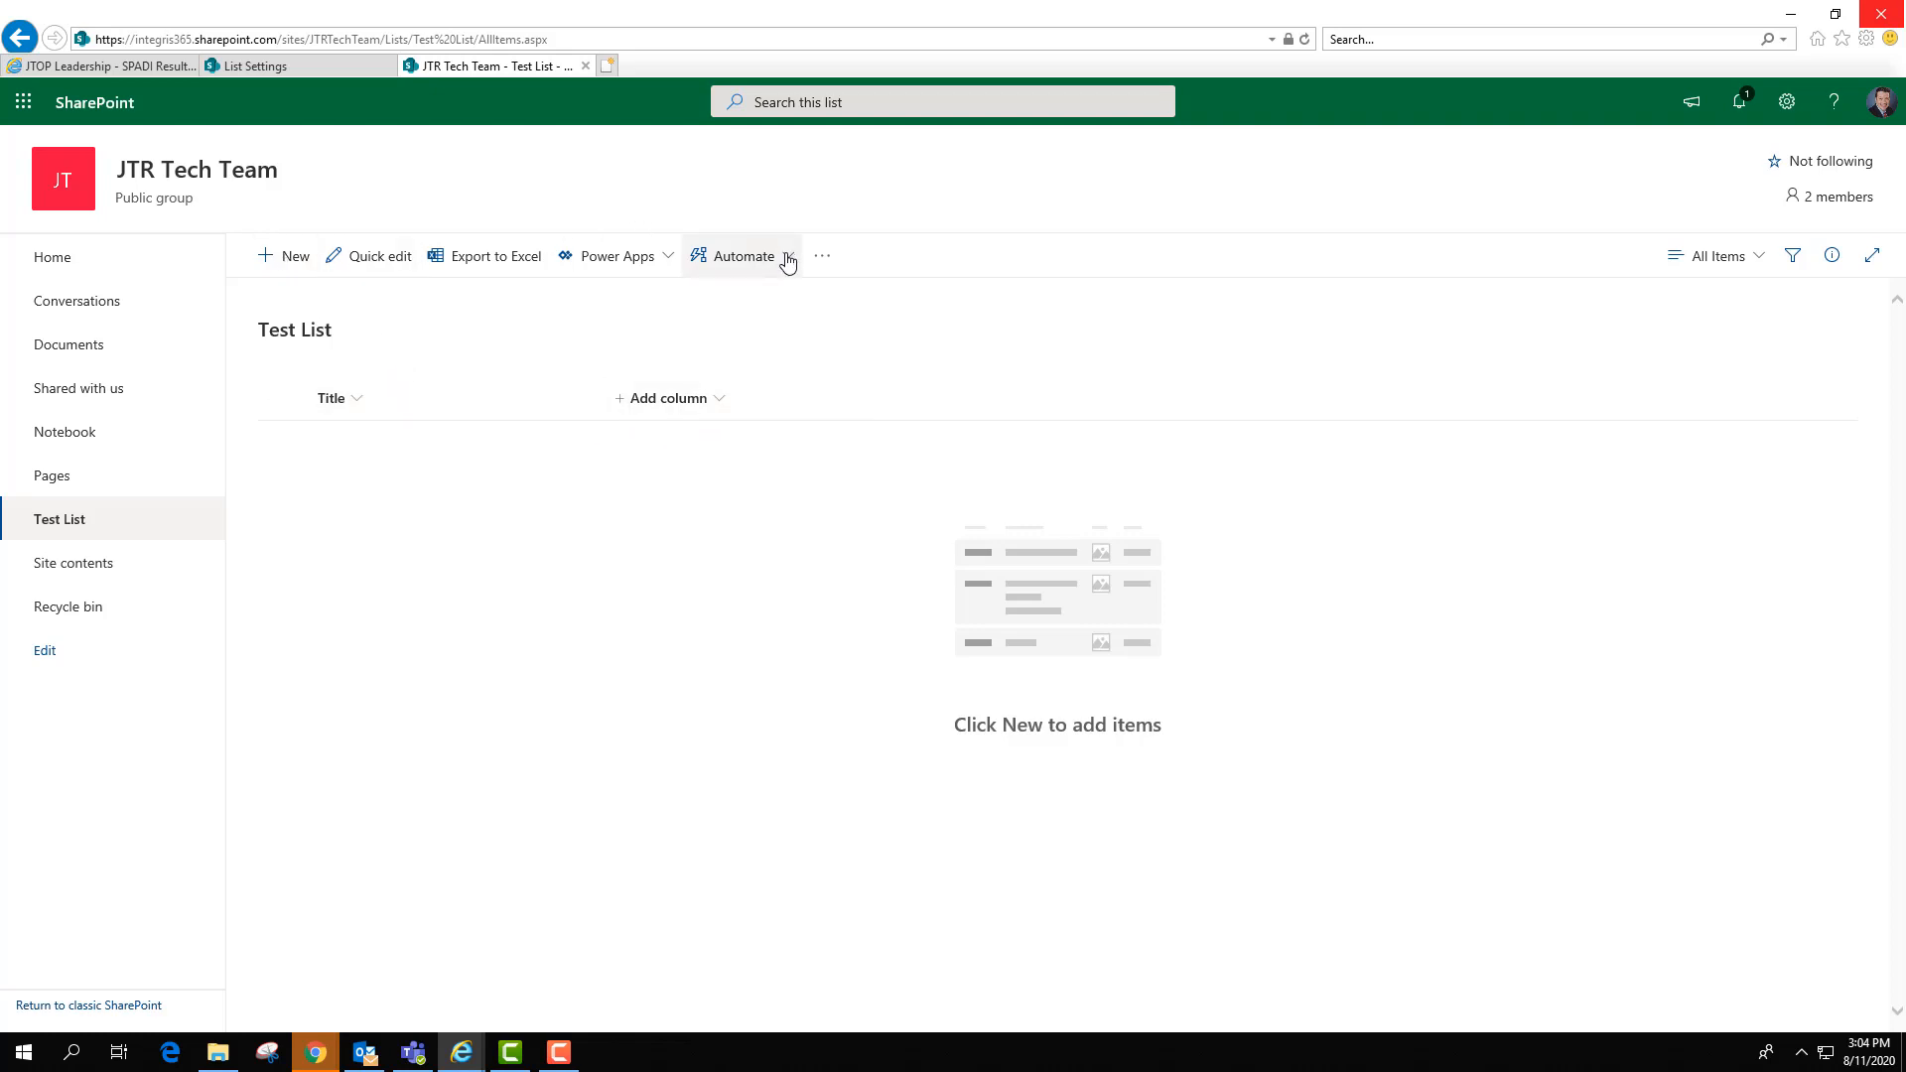
- View the blank new item form for Test List and close it without saving
left_click(282, 264)
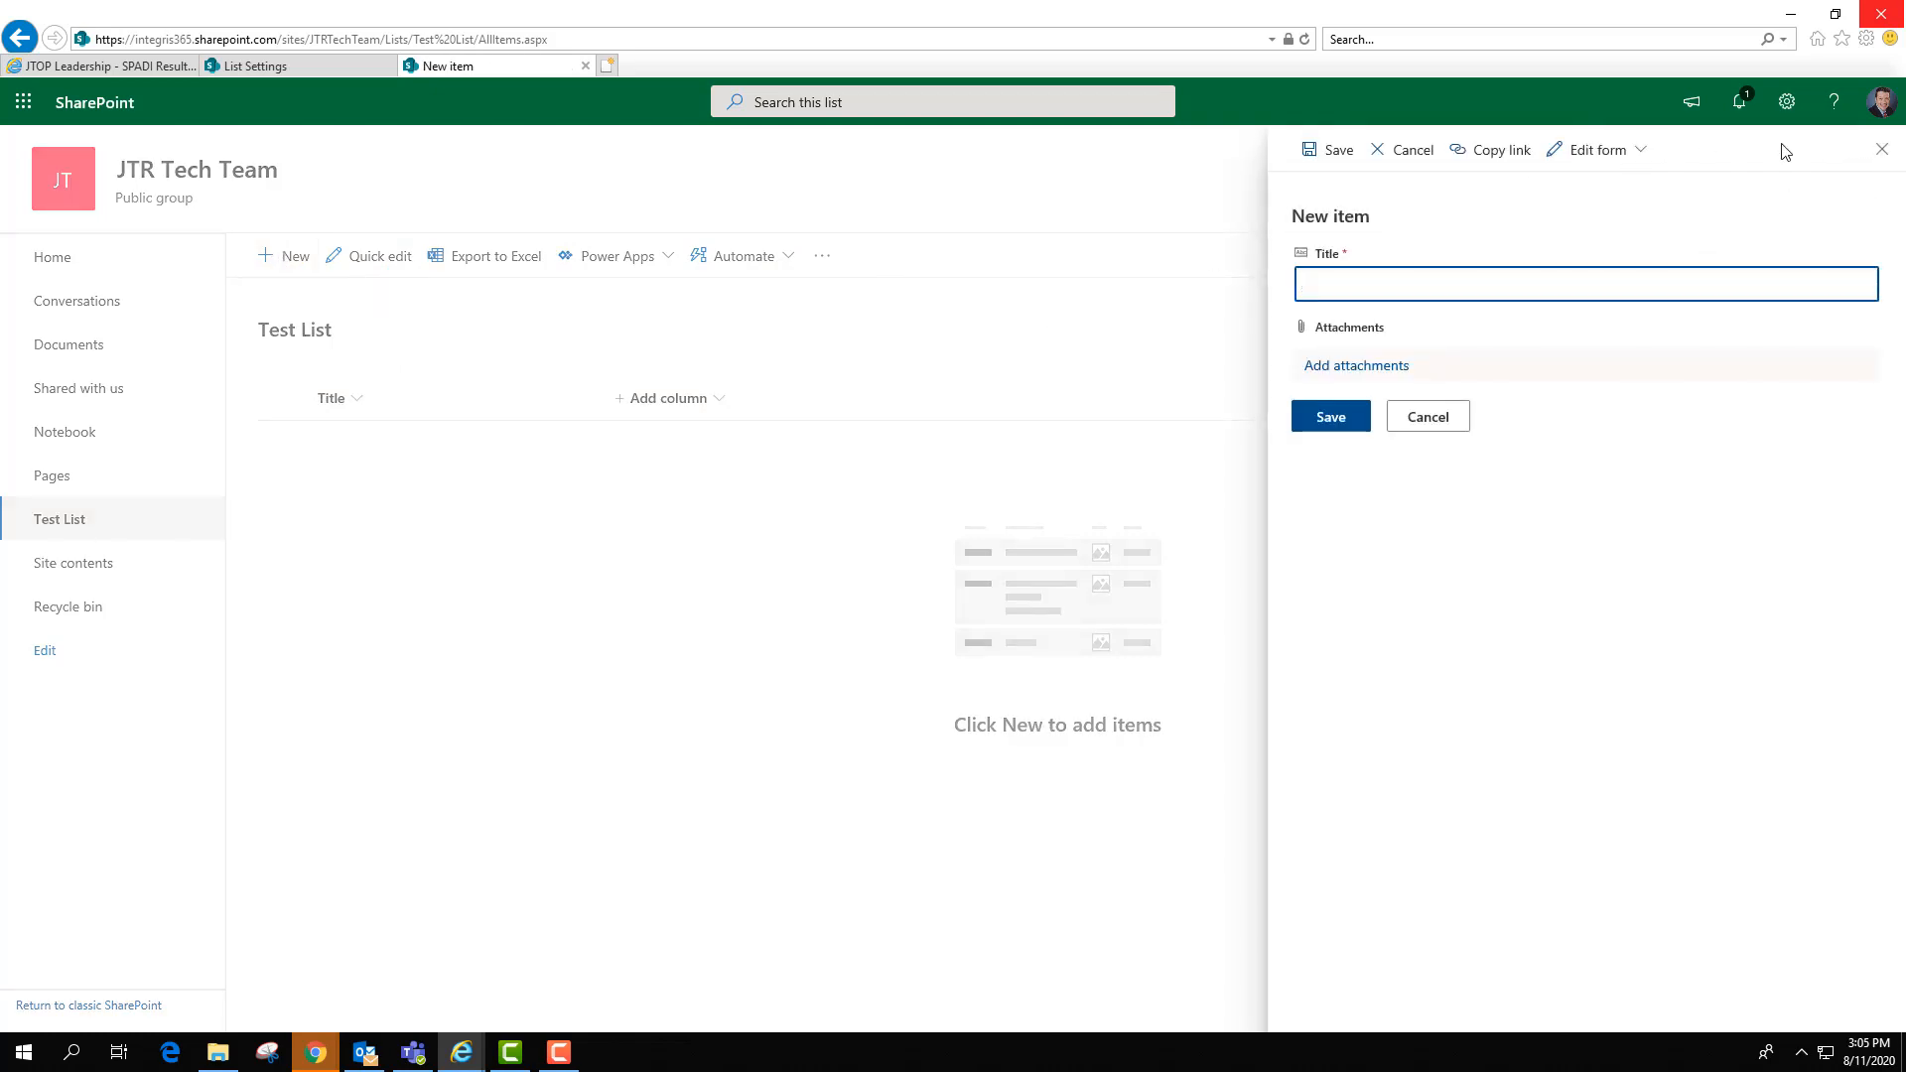
left_click(1881, 151)
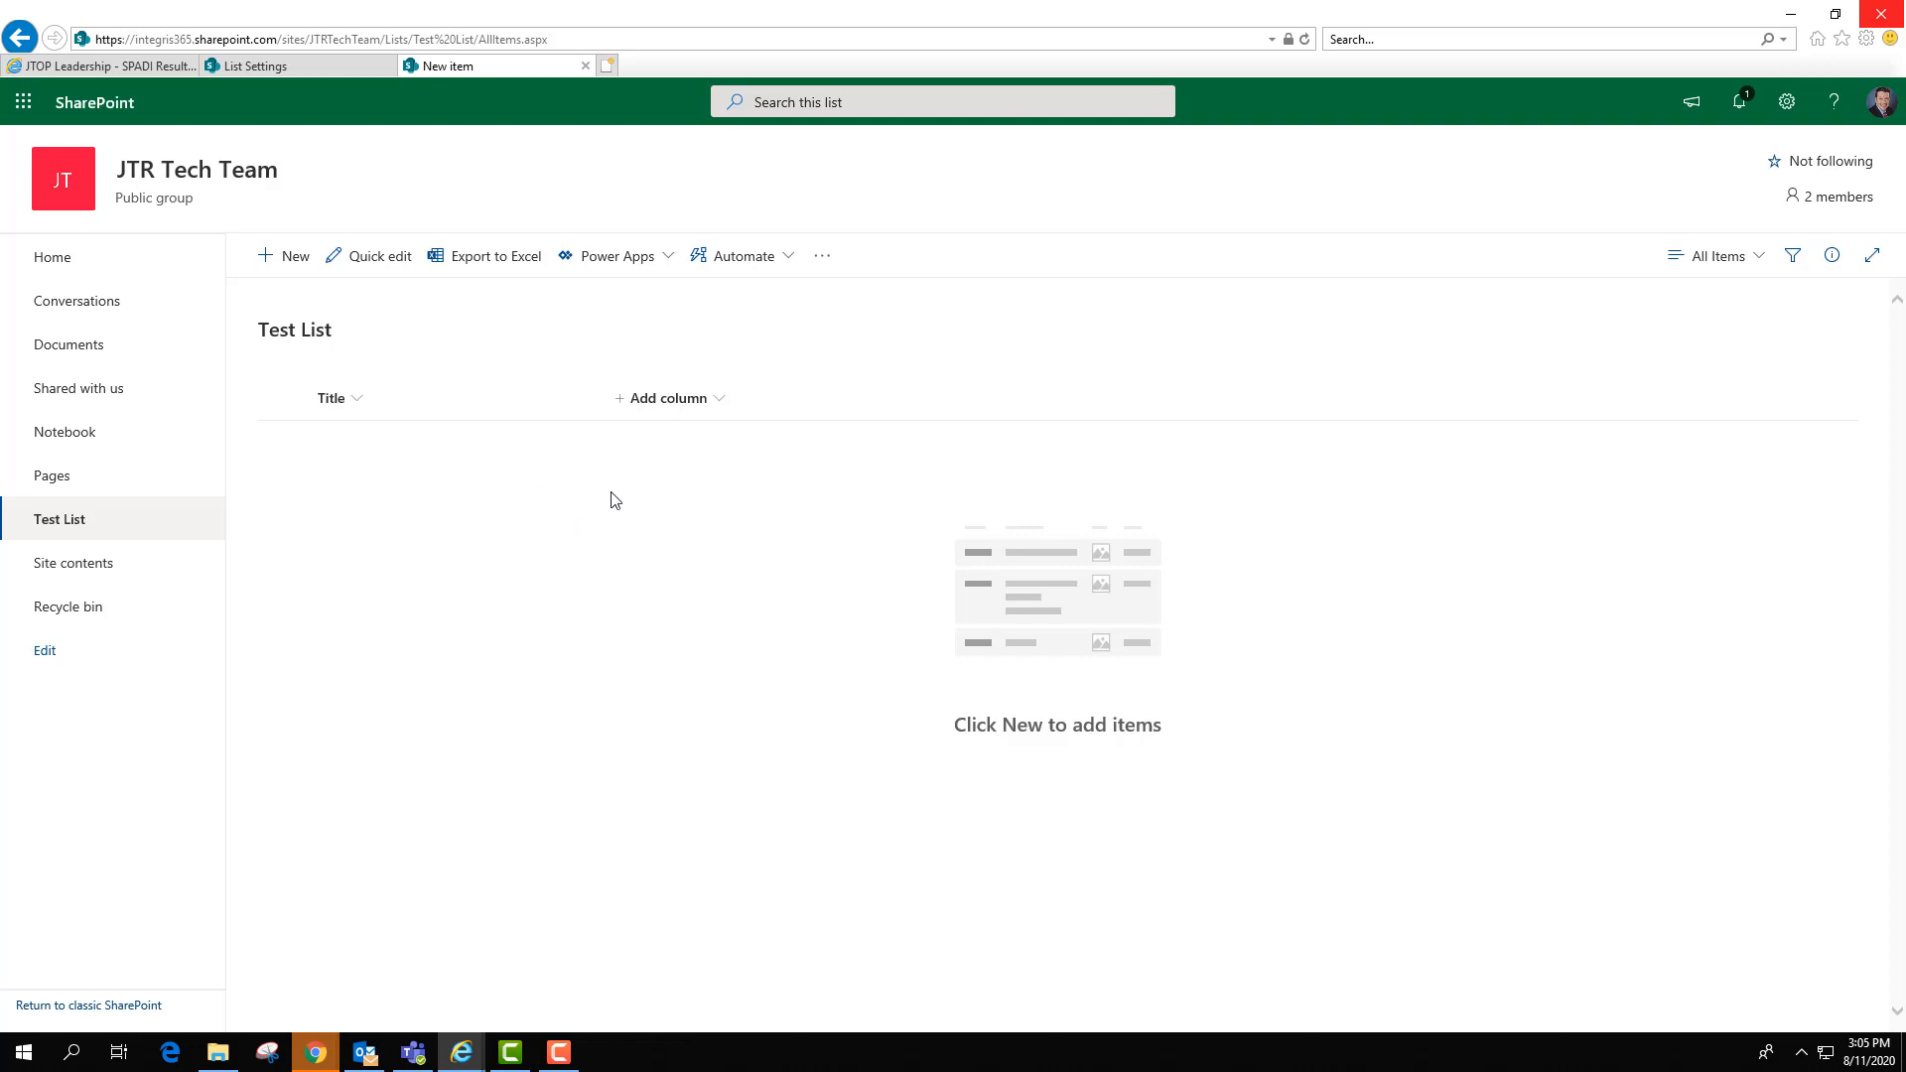
- Add a single line of text column named "First Name" to Test List and save it
left_click(730, 407)
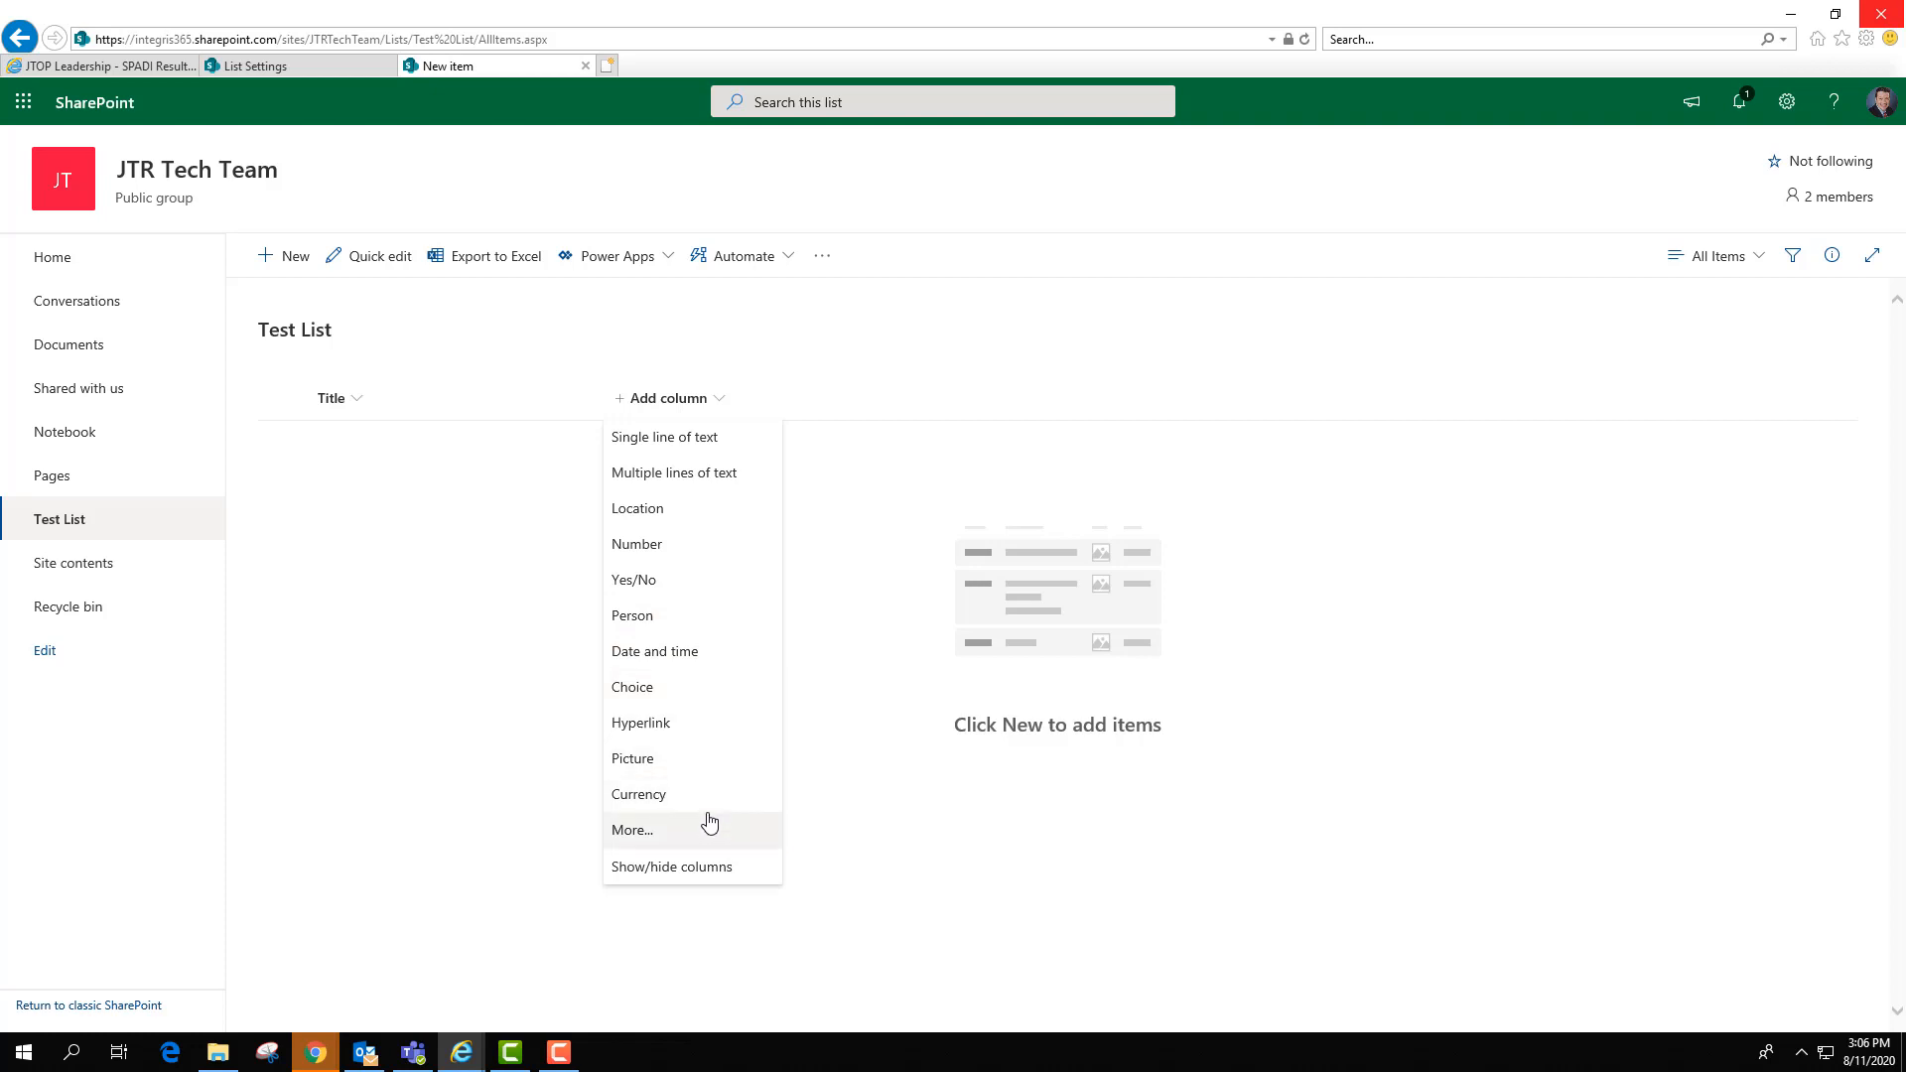
left_click(728, 449)
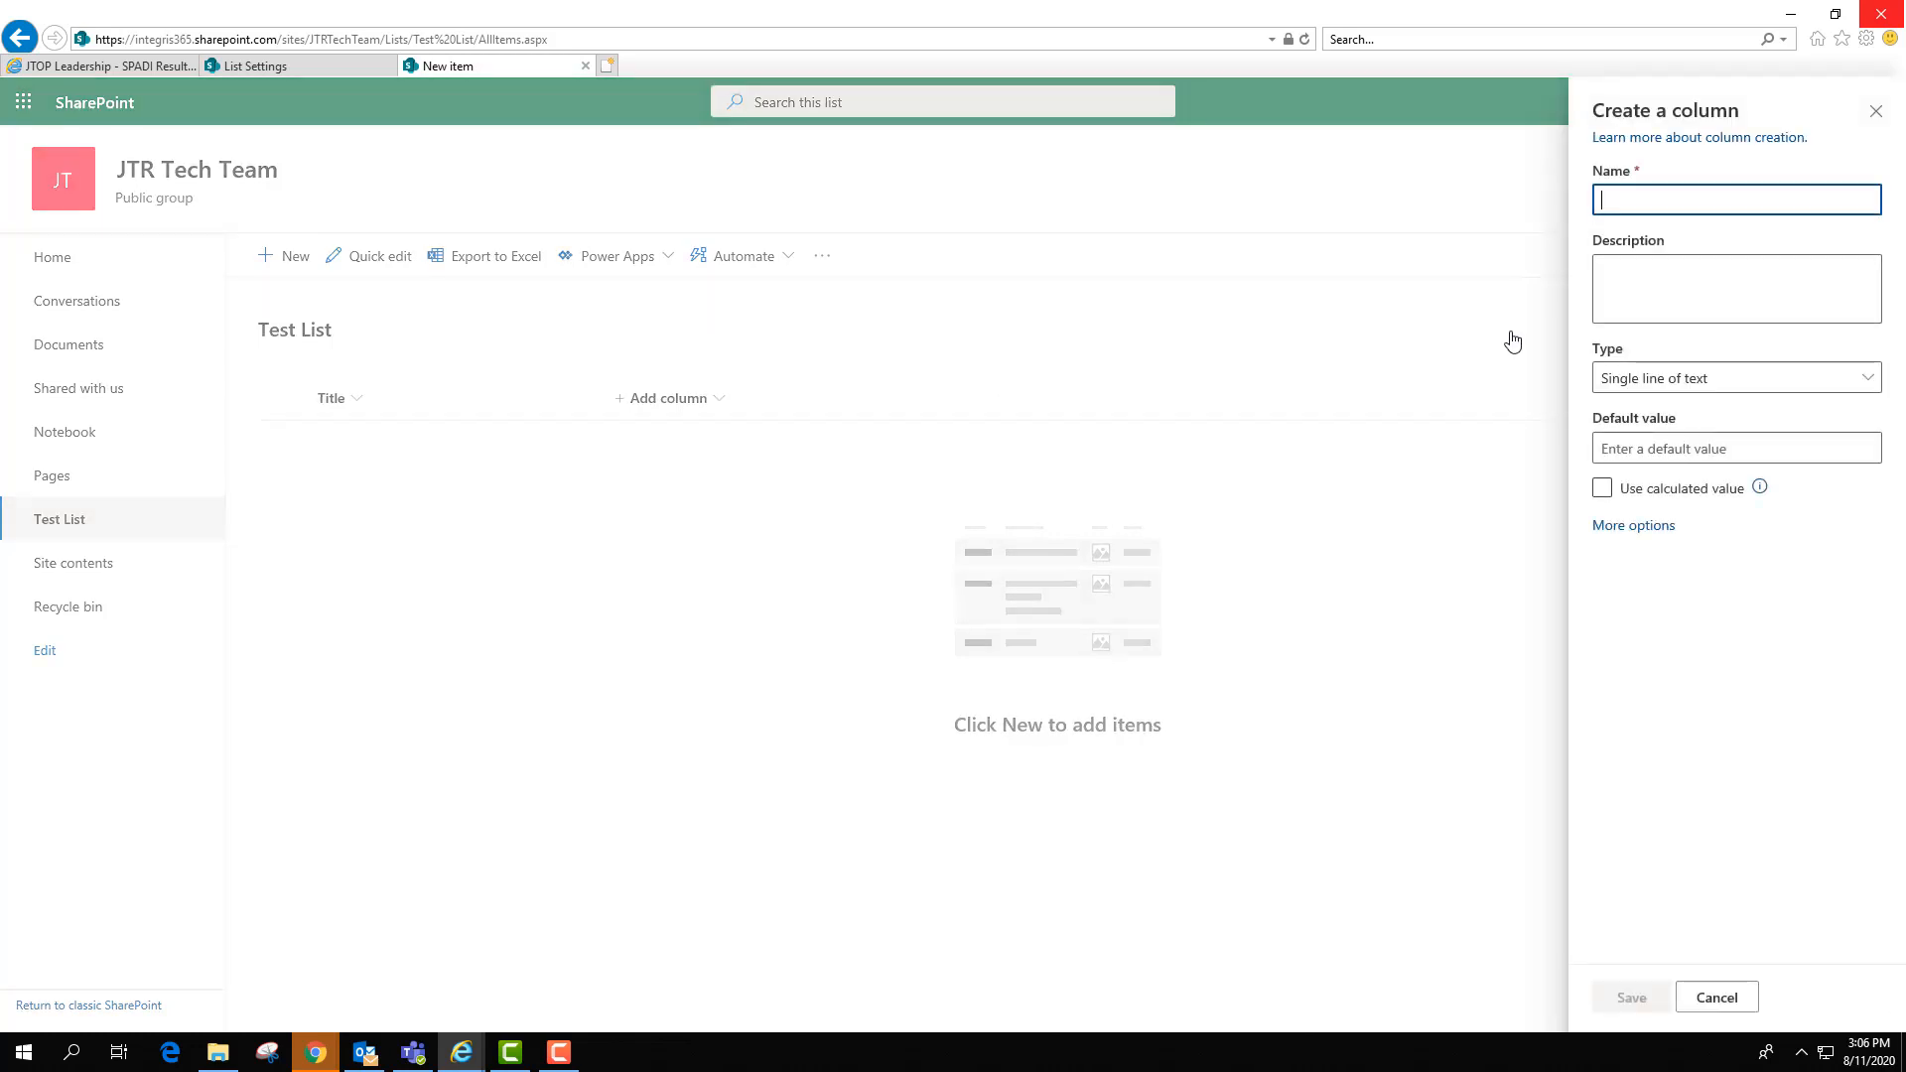
type("First Name")
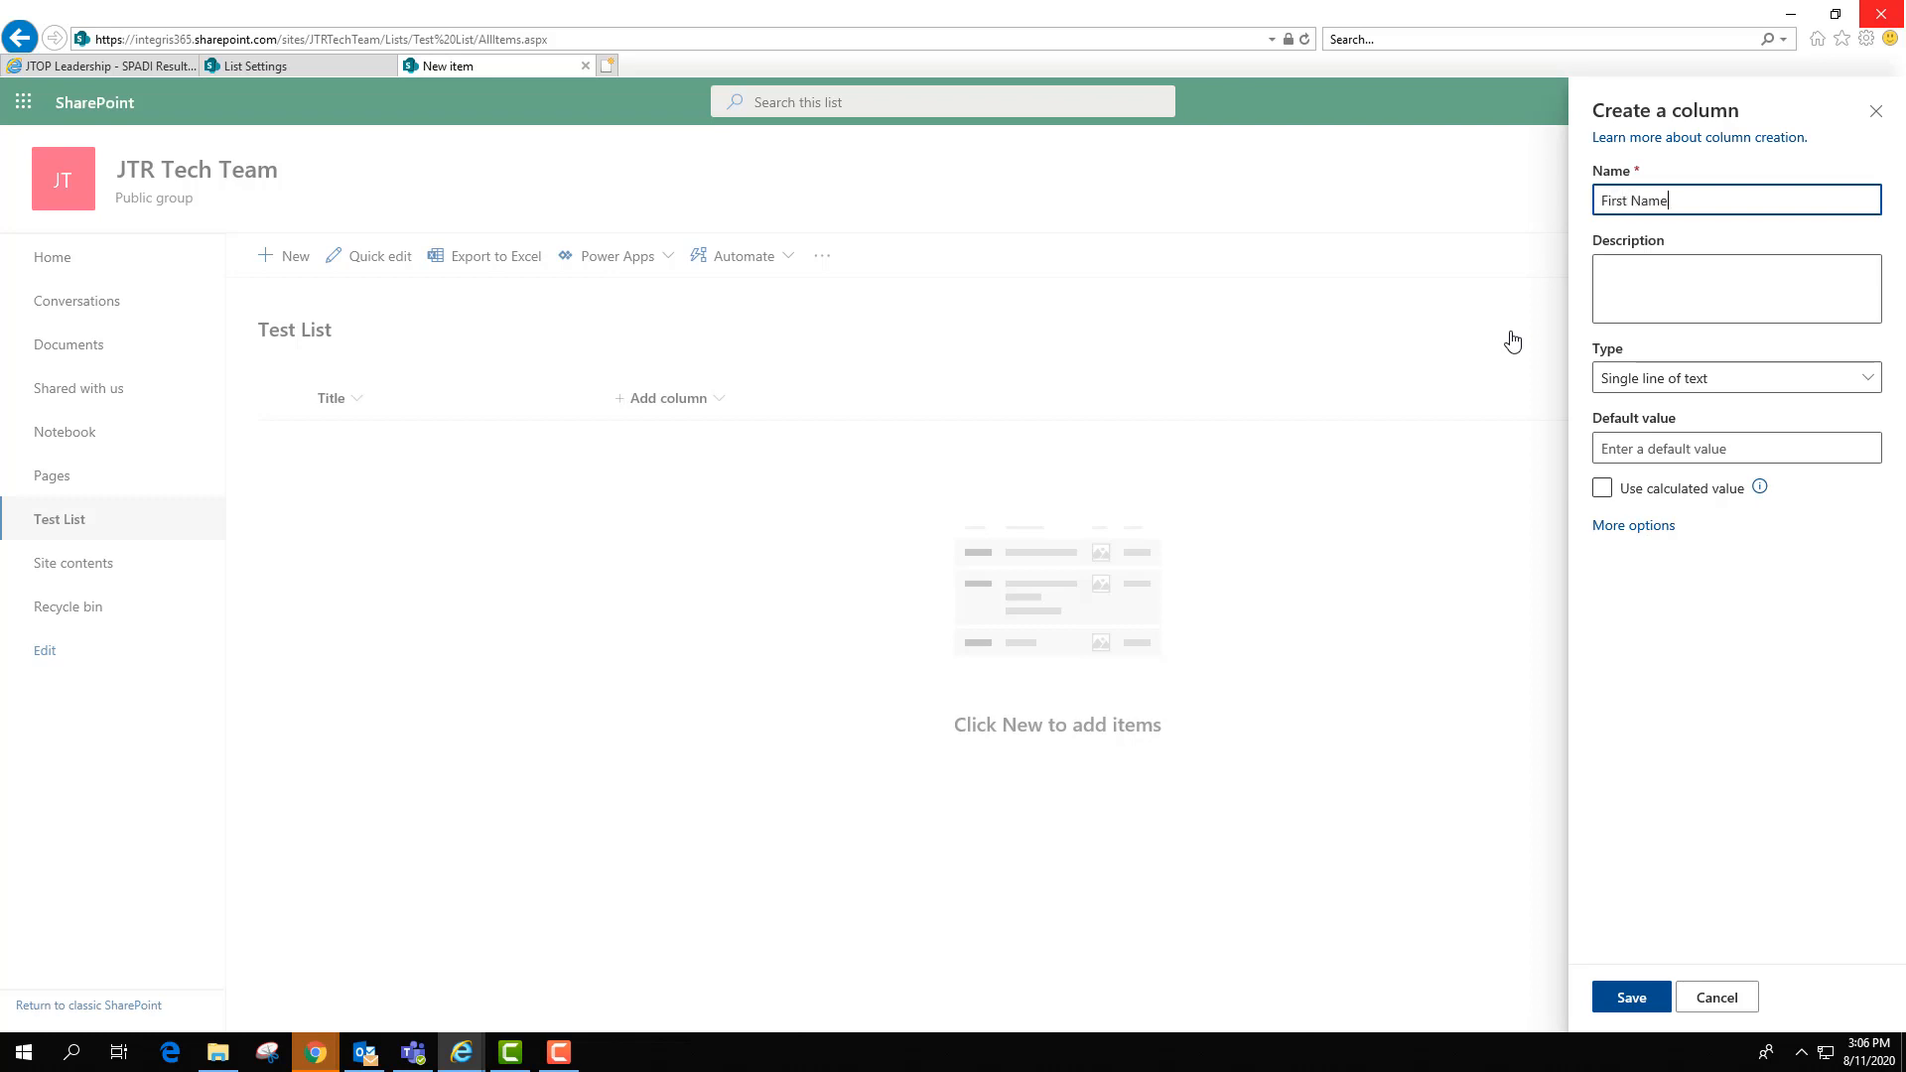
left_click(1774, 372)
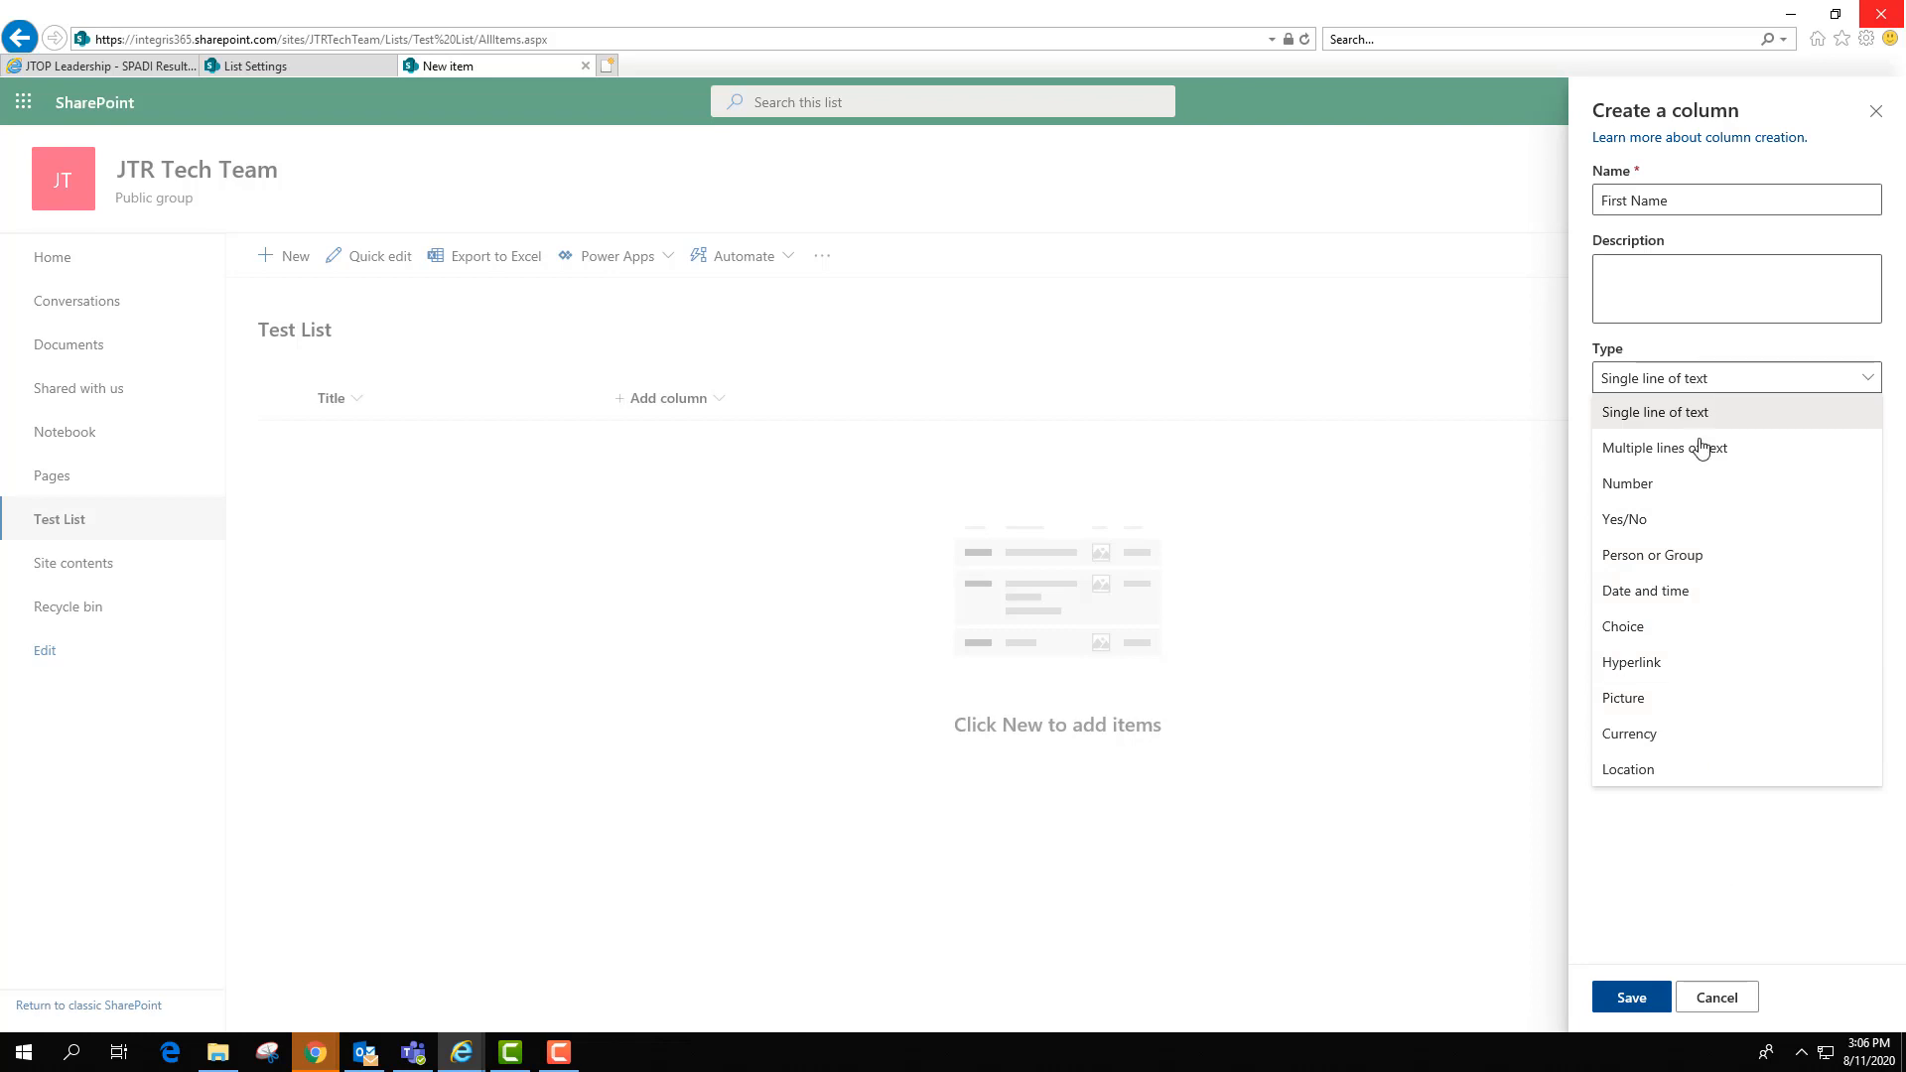
left_click(1753, 911)
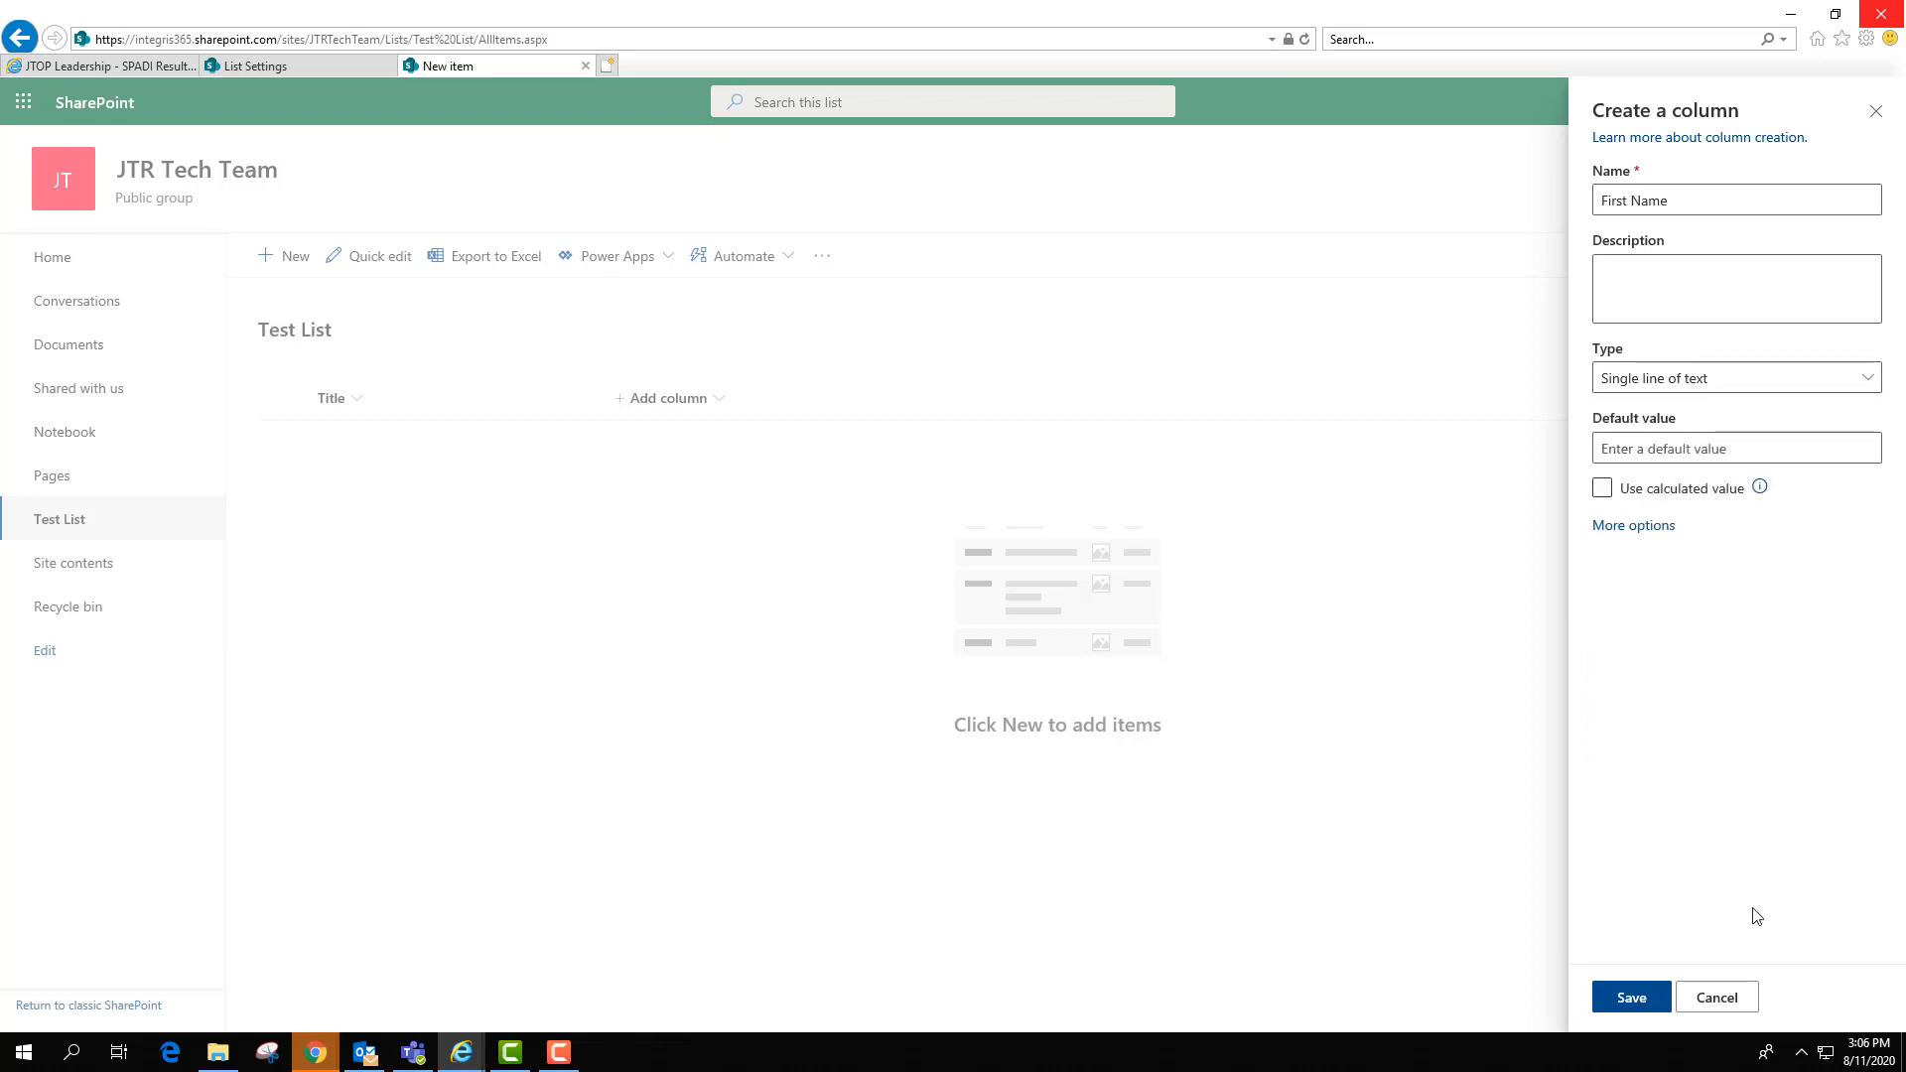
left_click(1721, 494)
left_click(1633, 996)
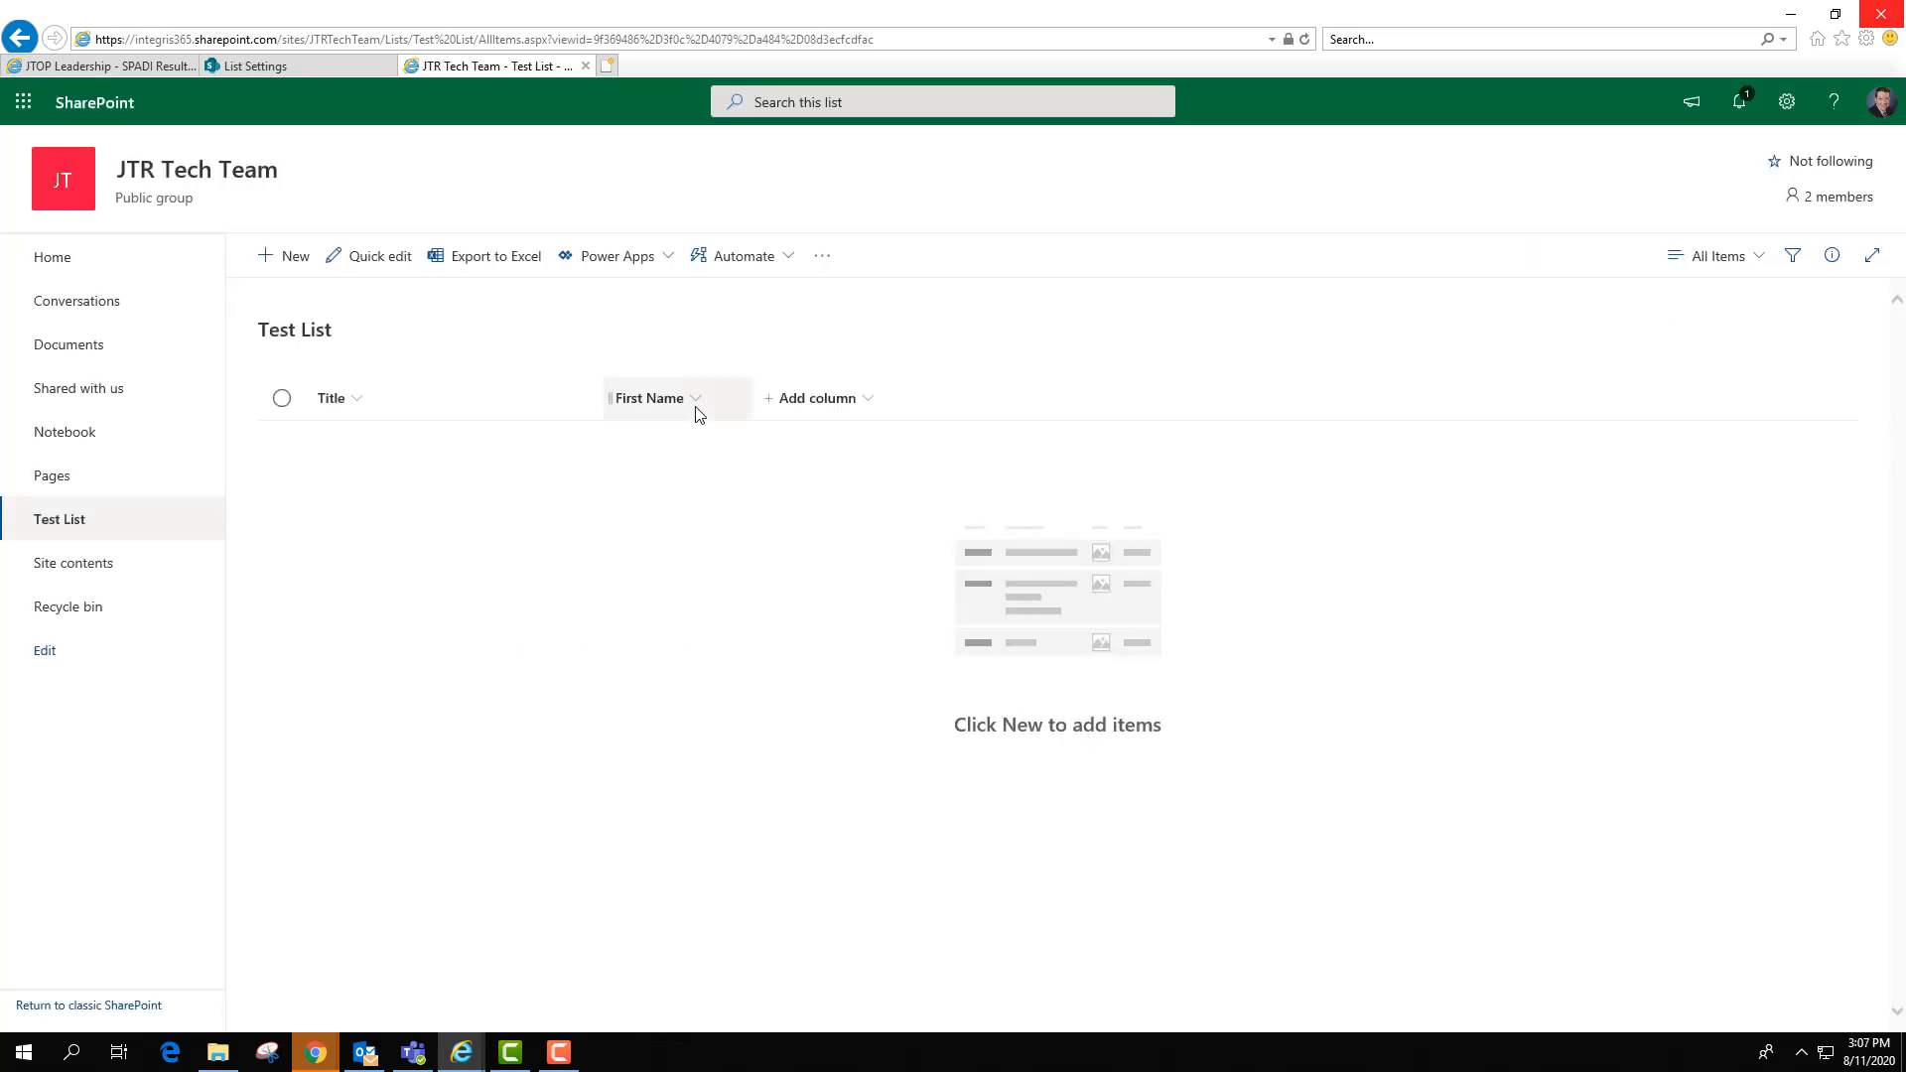
- Add a Yes/No column named "Training Attendance" with default value No to Test List and save it
left_click(839, 407)
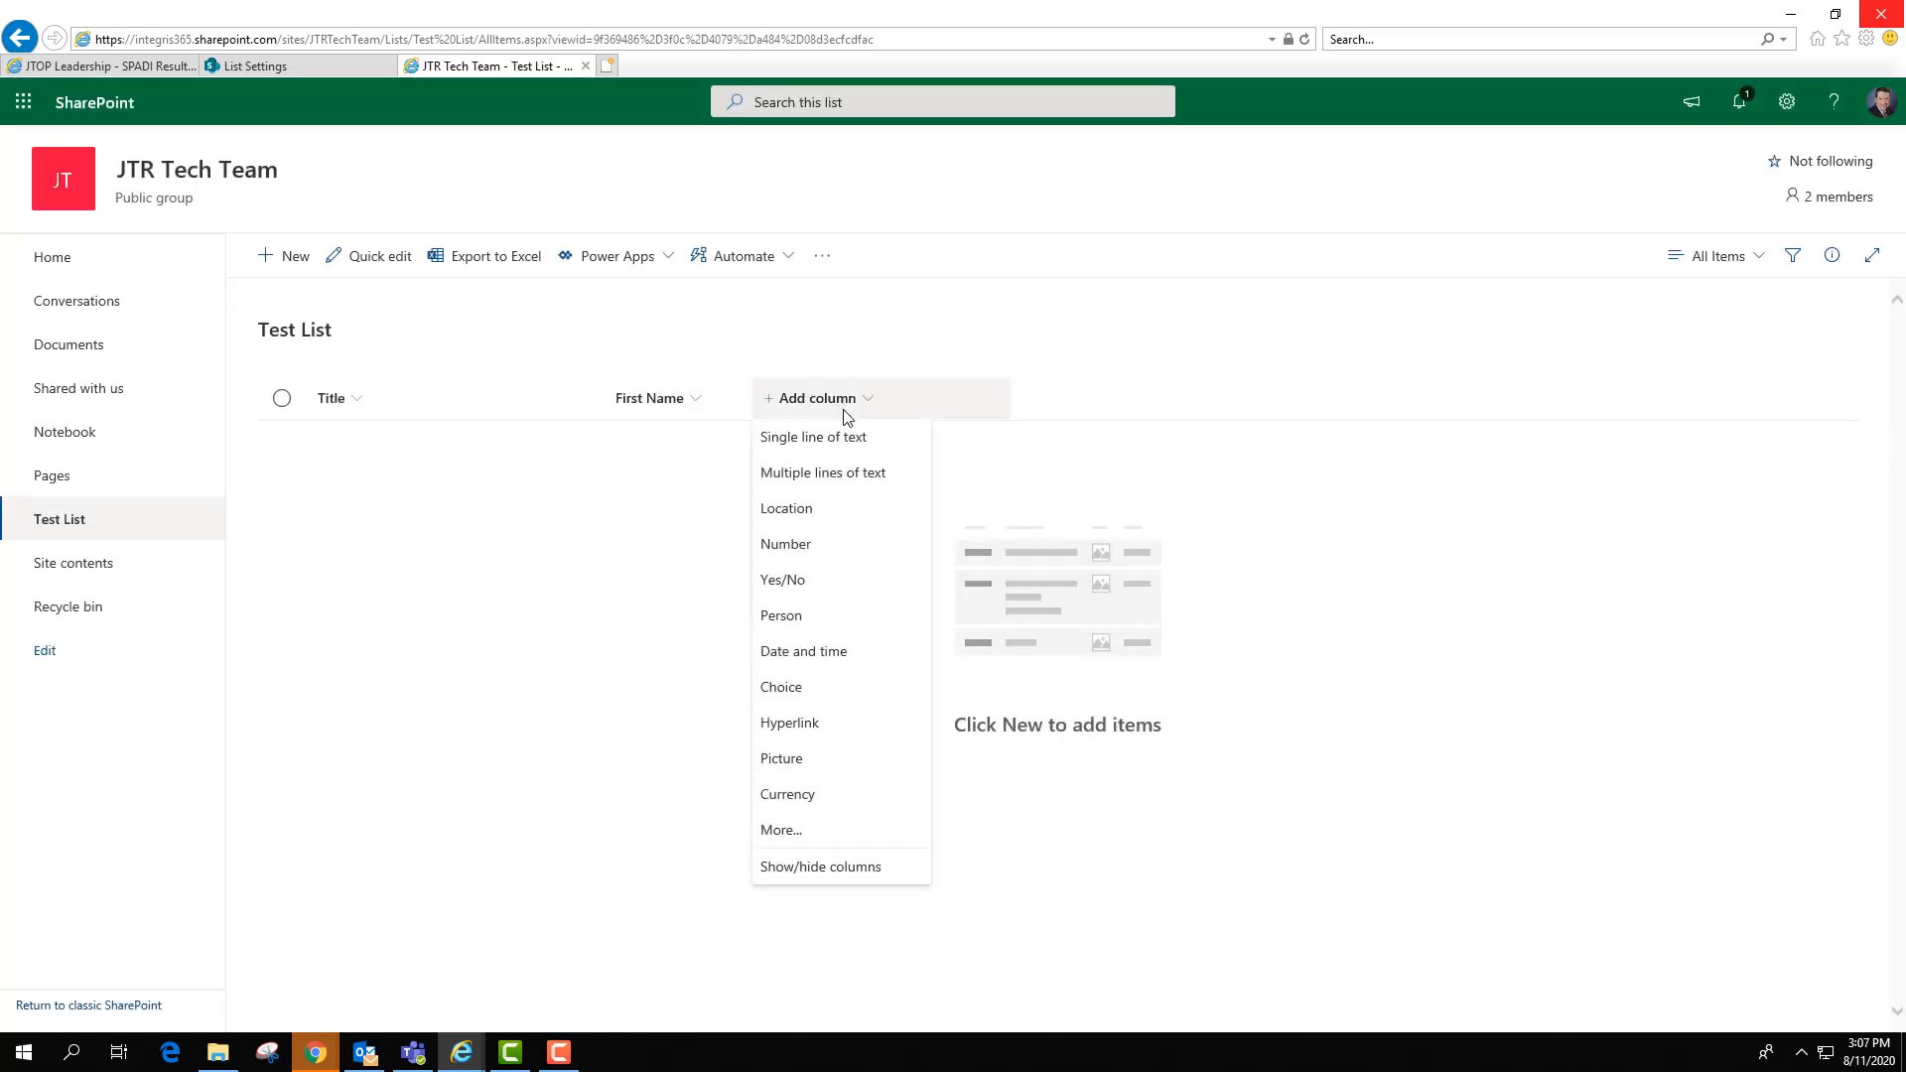
left_click(804, 580)
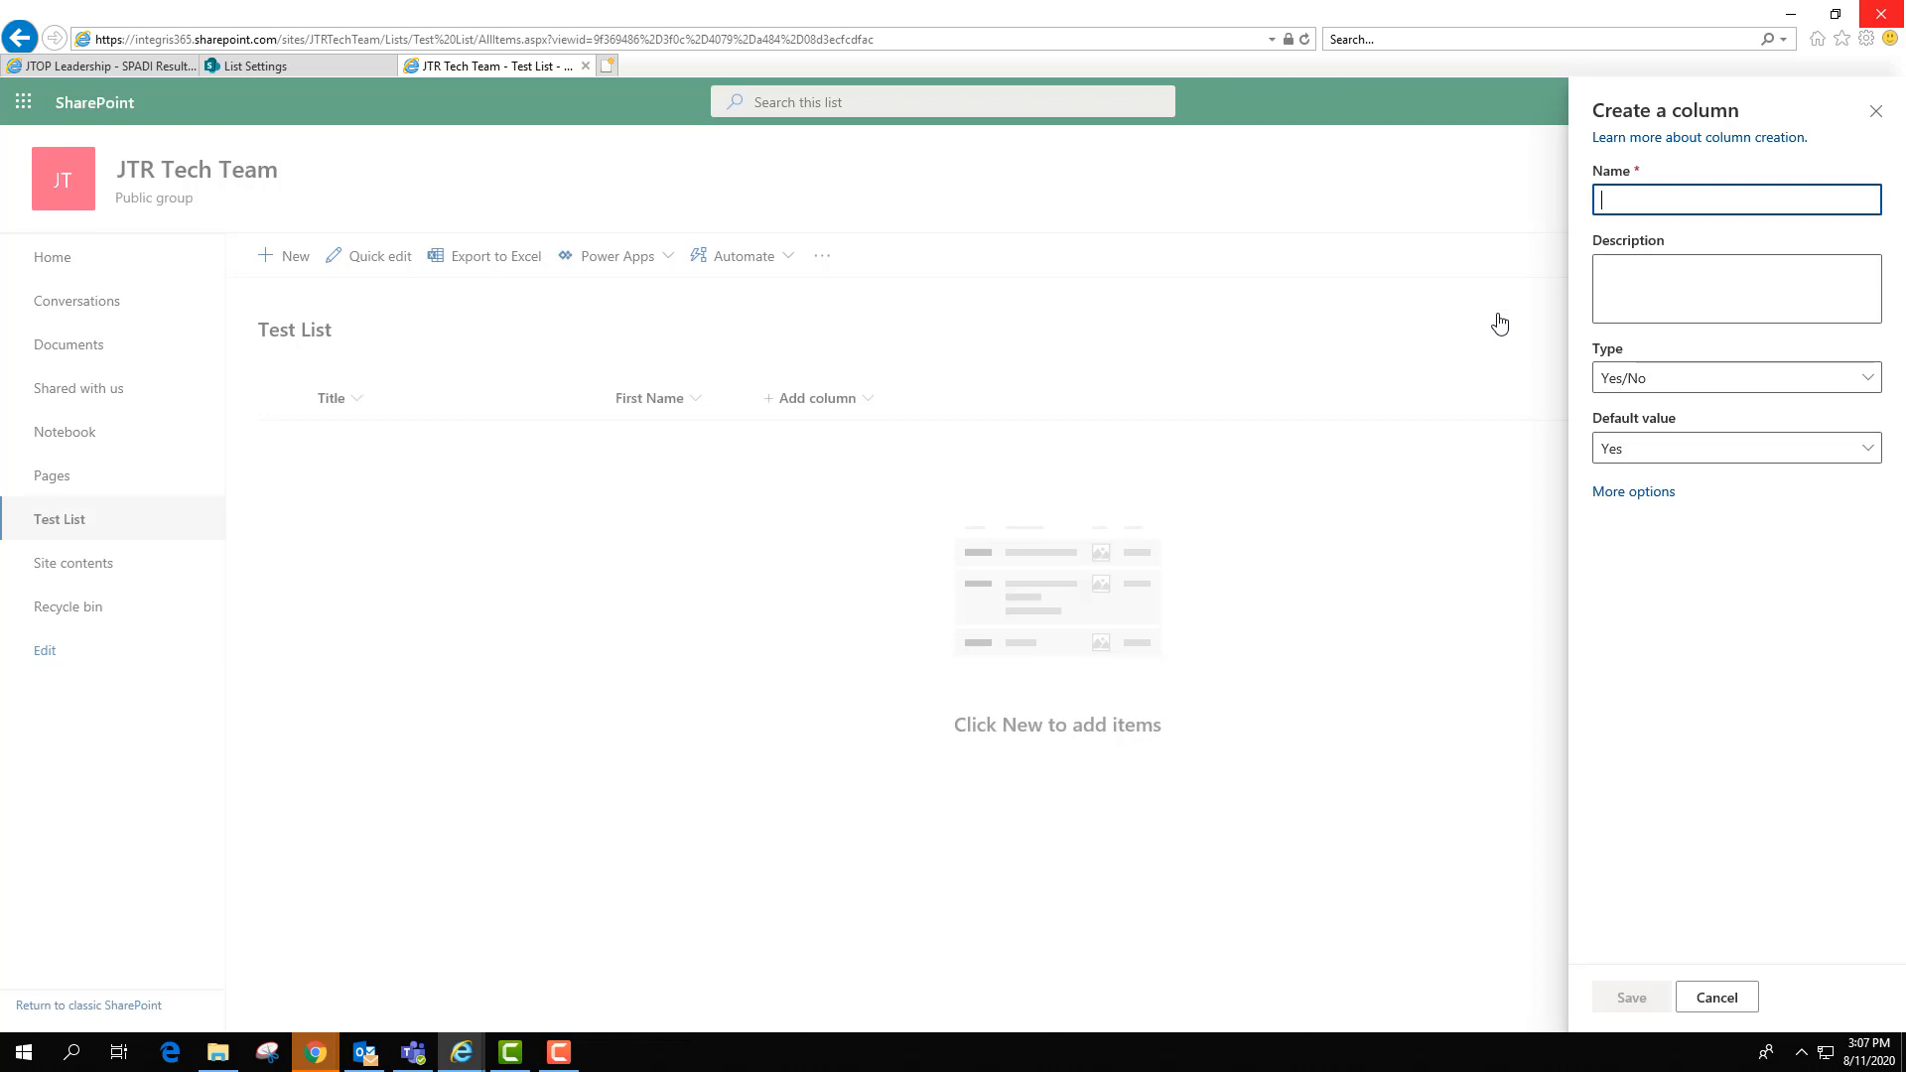
type("T")
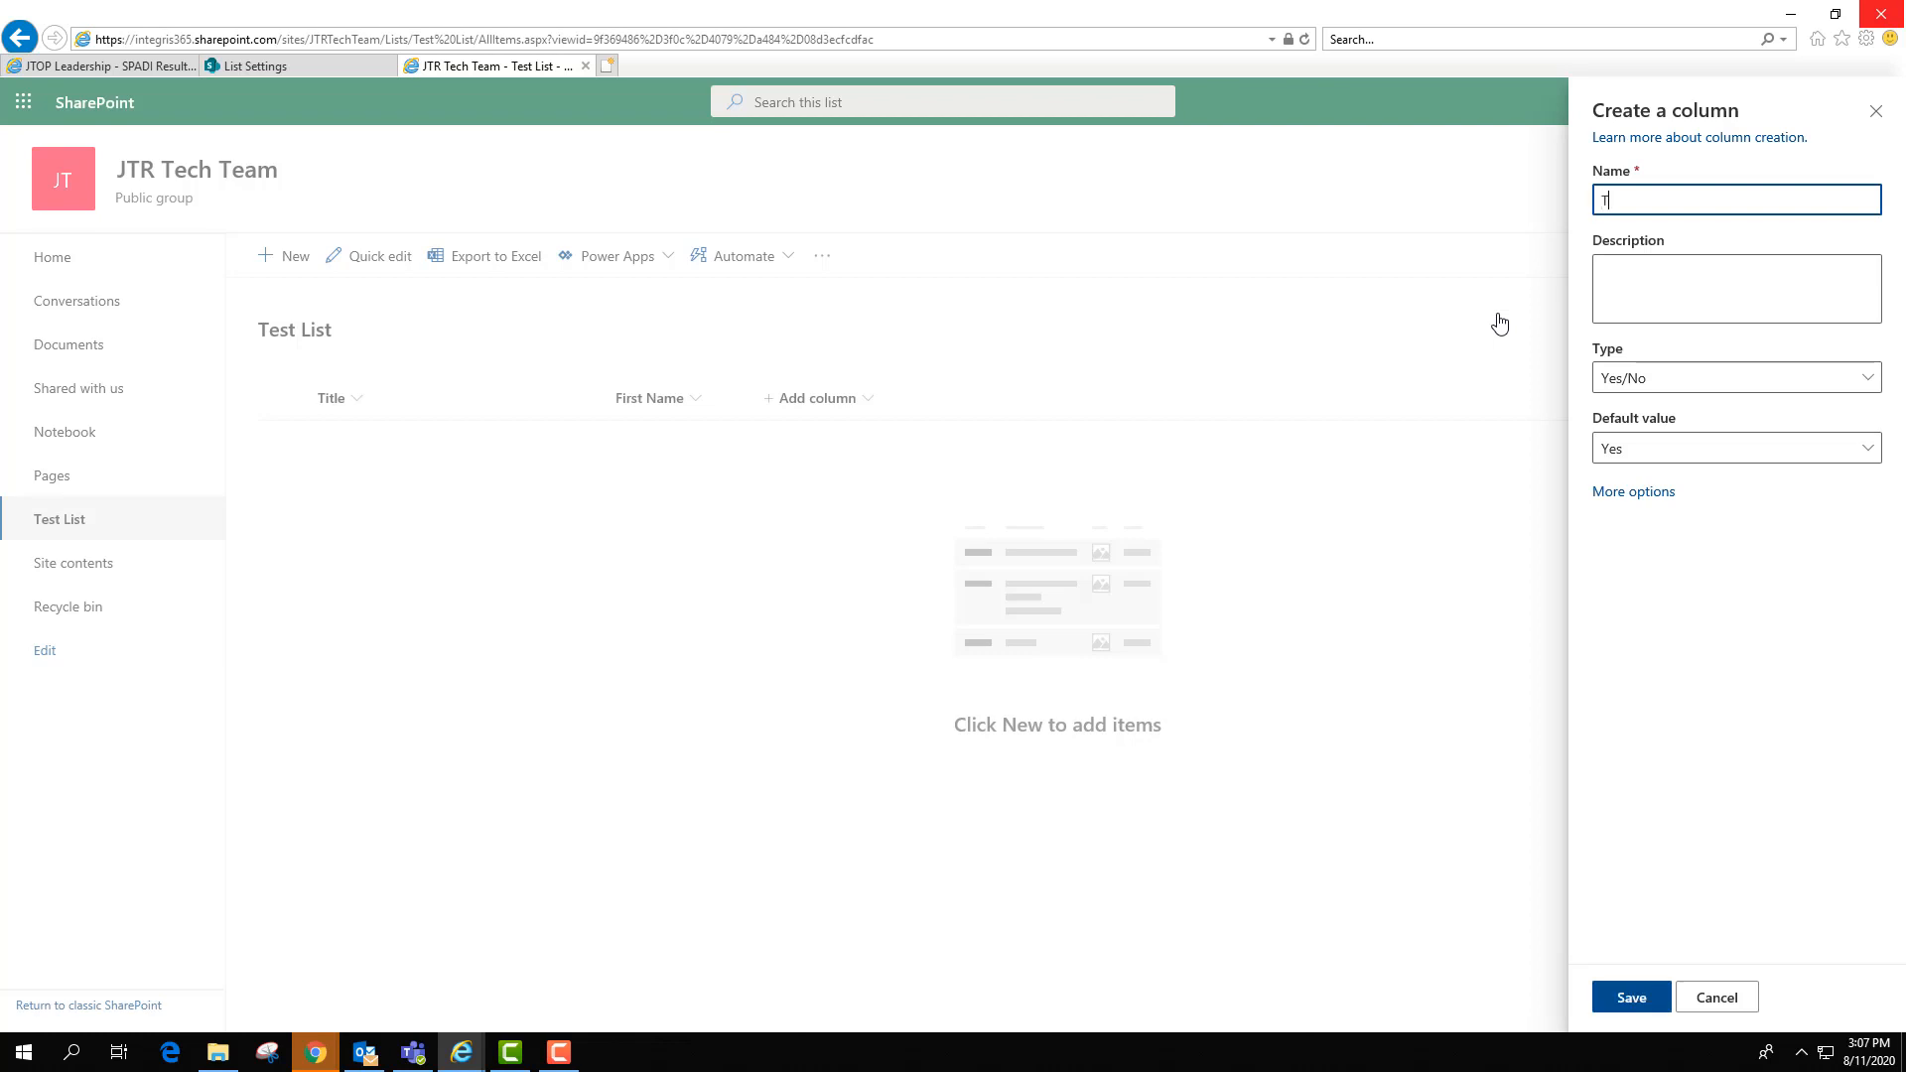
type("raining Attendance")
key("BackSpace")
key("BackSpace")
key("BackSpace")
key("BackSpace")
key("BackSpace")
type("dance")
left_click(1655, 451)
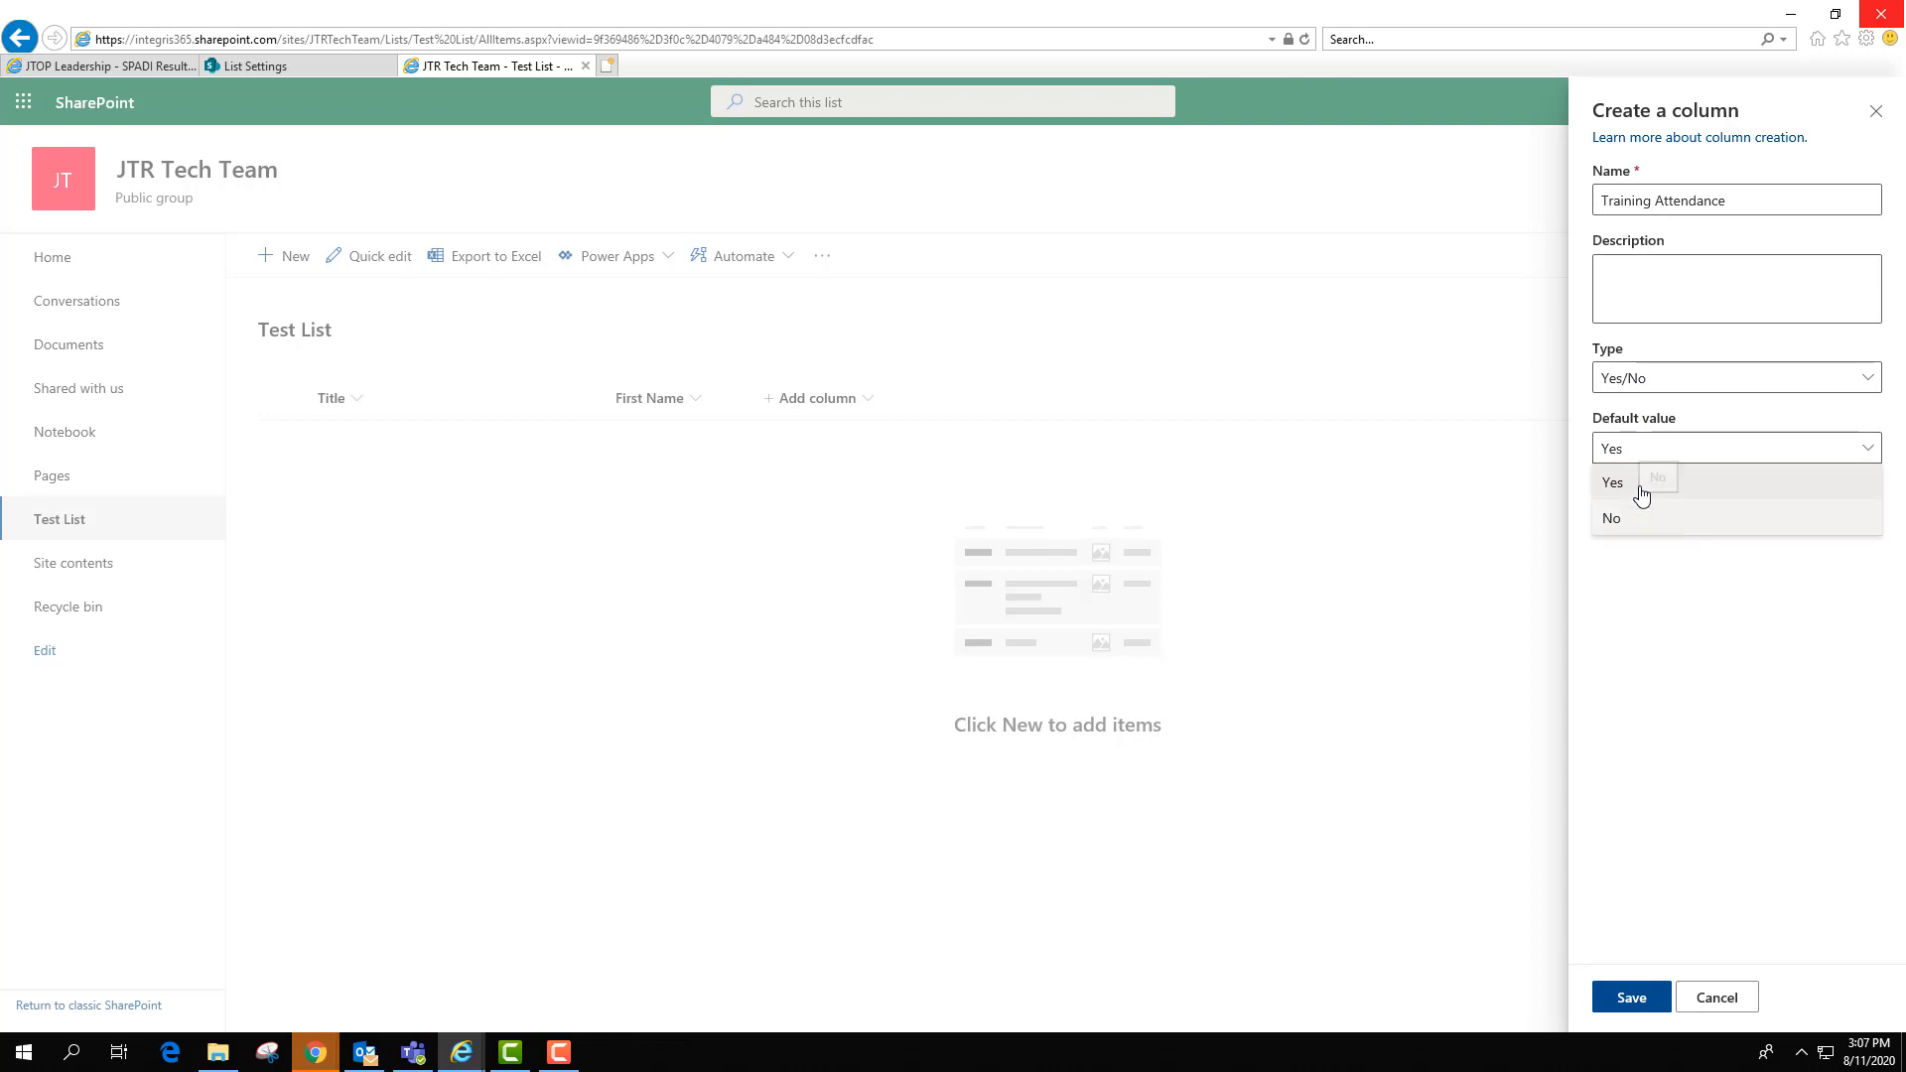
left_click(1643, 514)
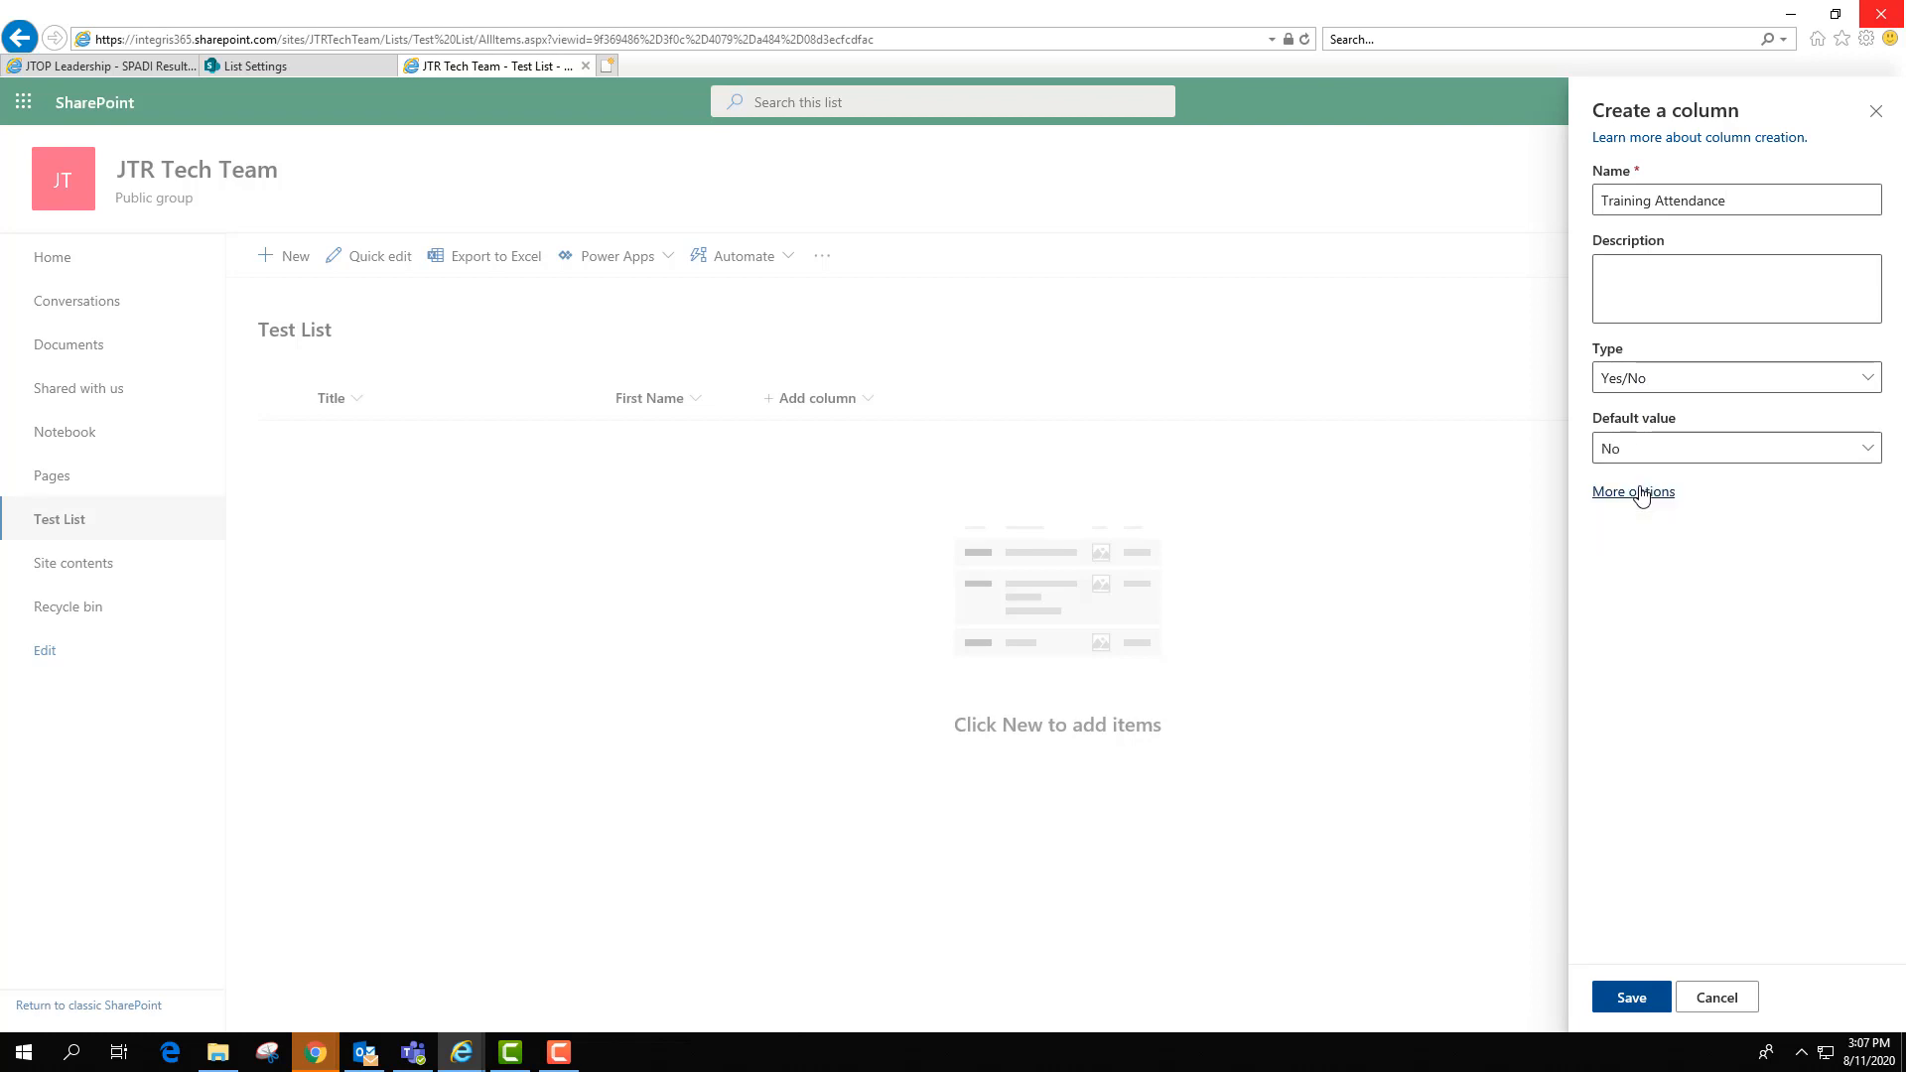
left_click(1633, 998)
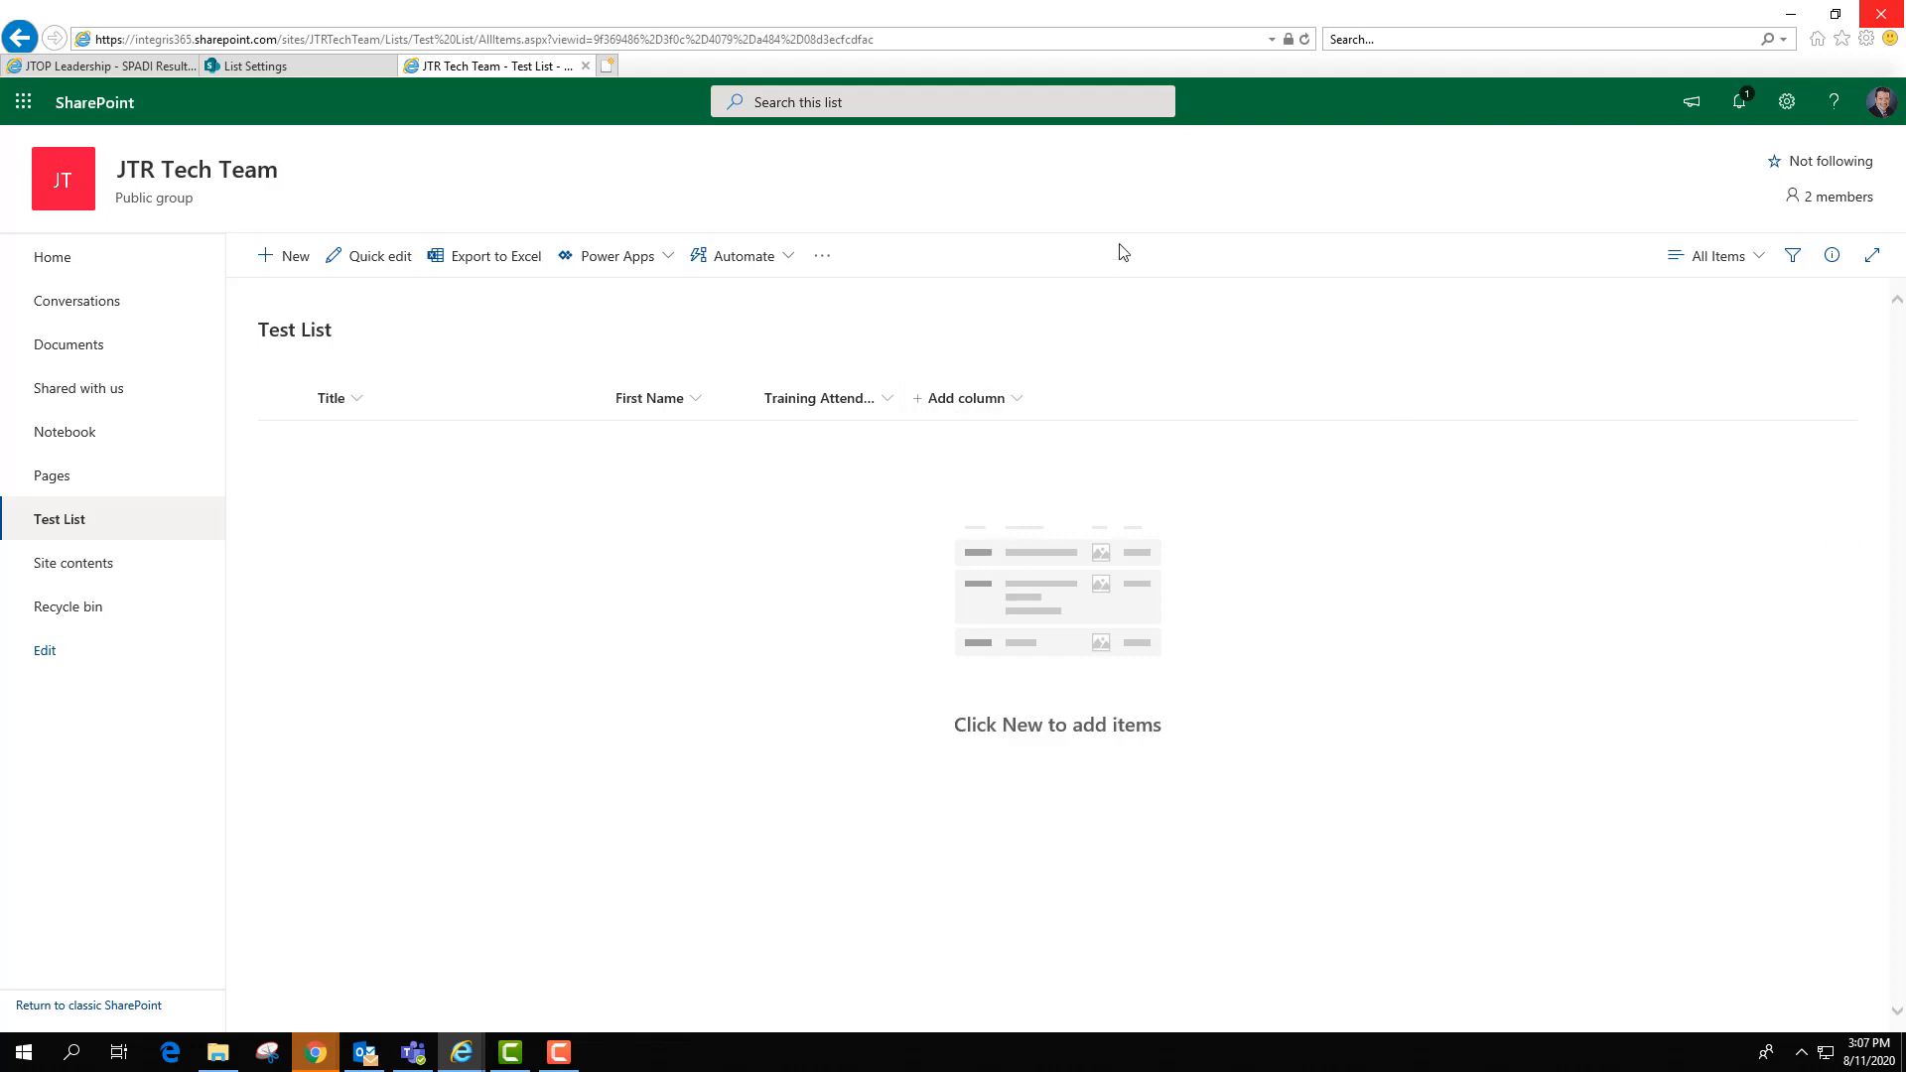
- Open the settings of Test List and make the Title column optional, saving the column change
left_click(1787, 103)
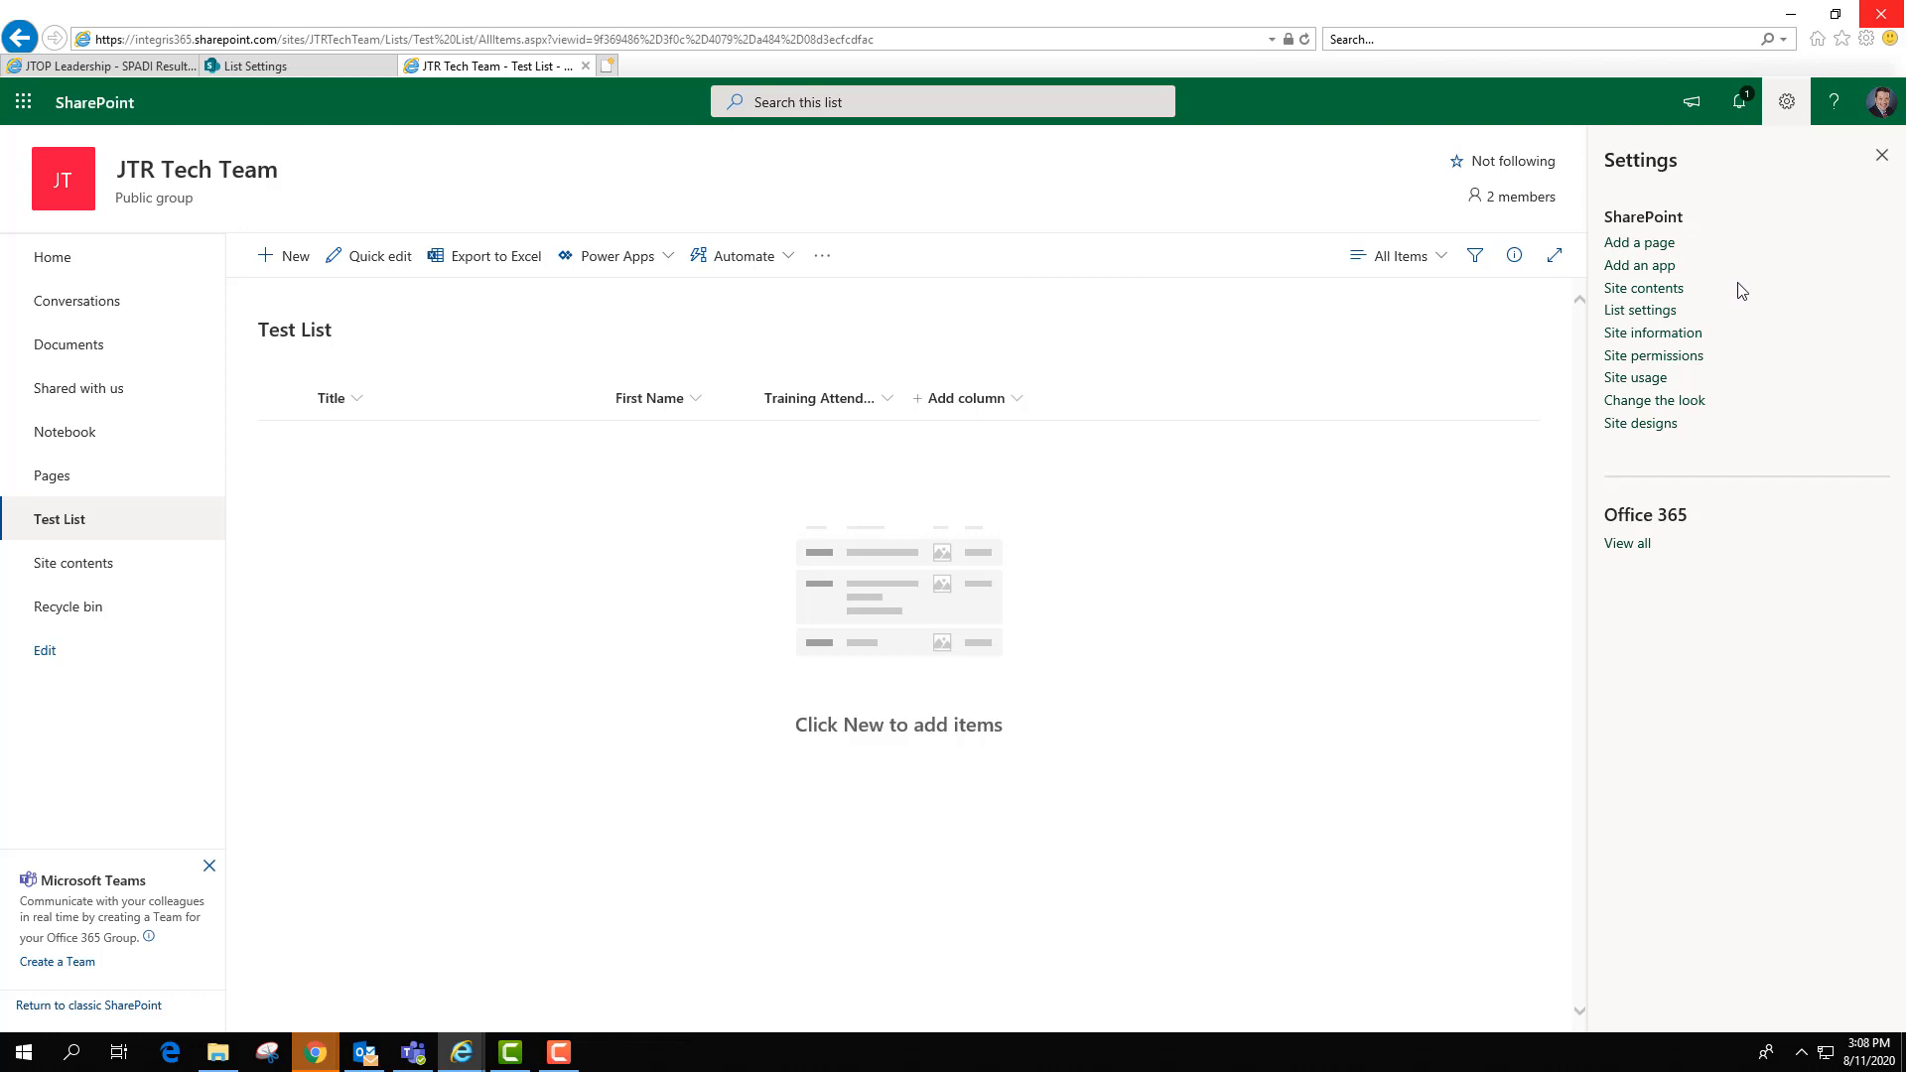
left_click(1643, 312)
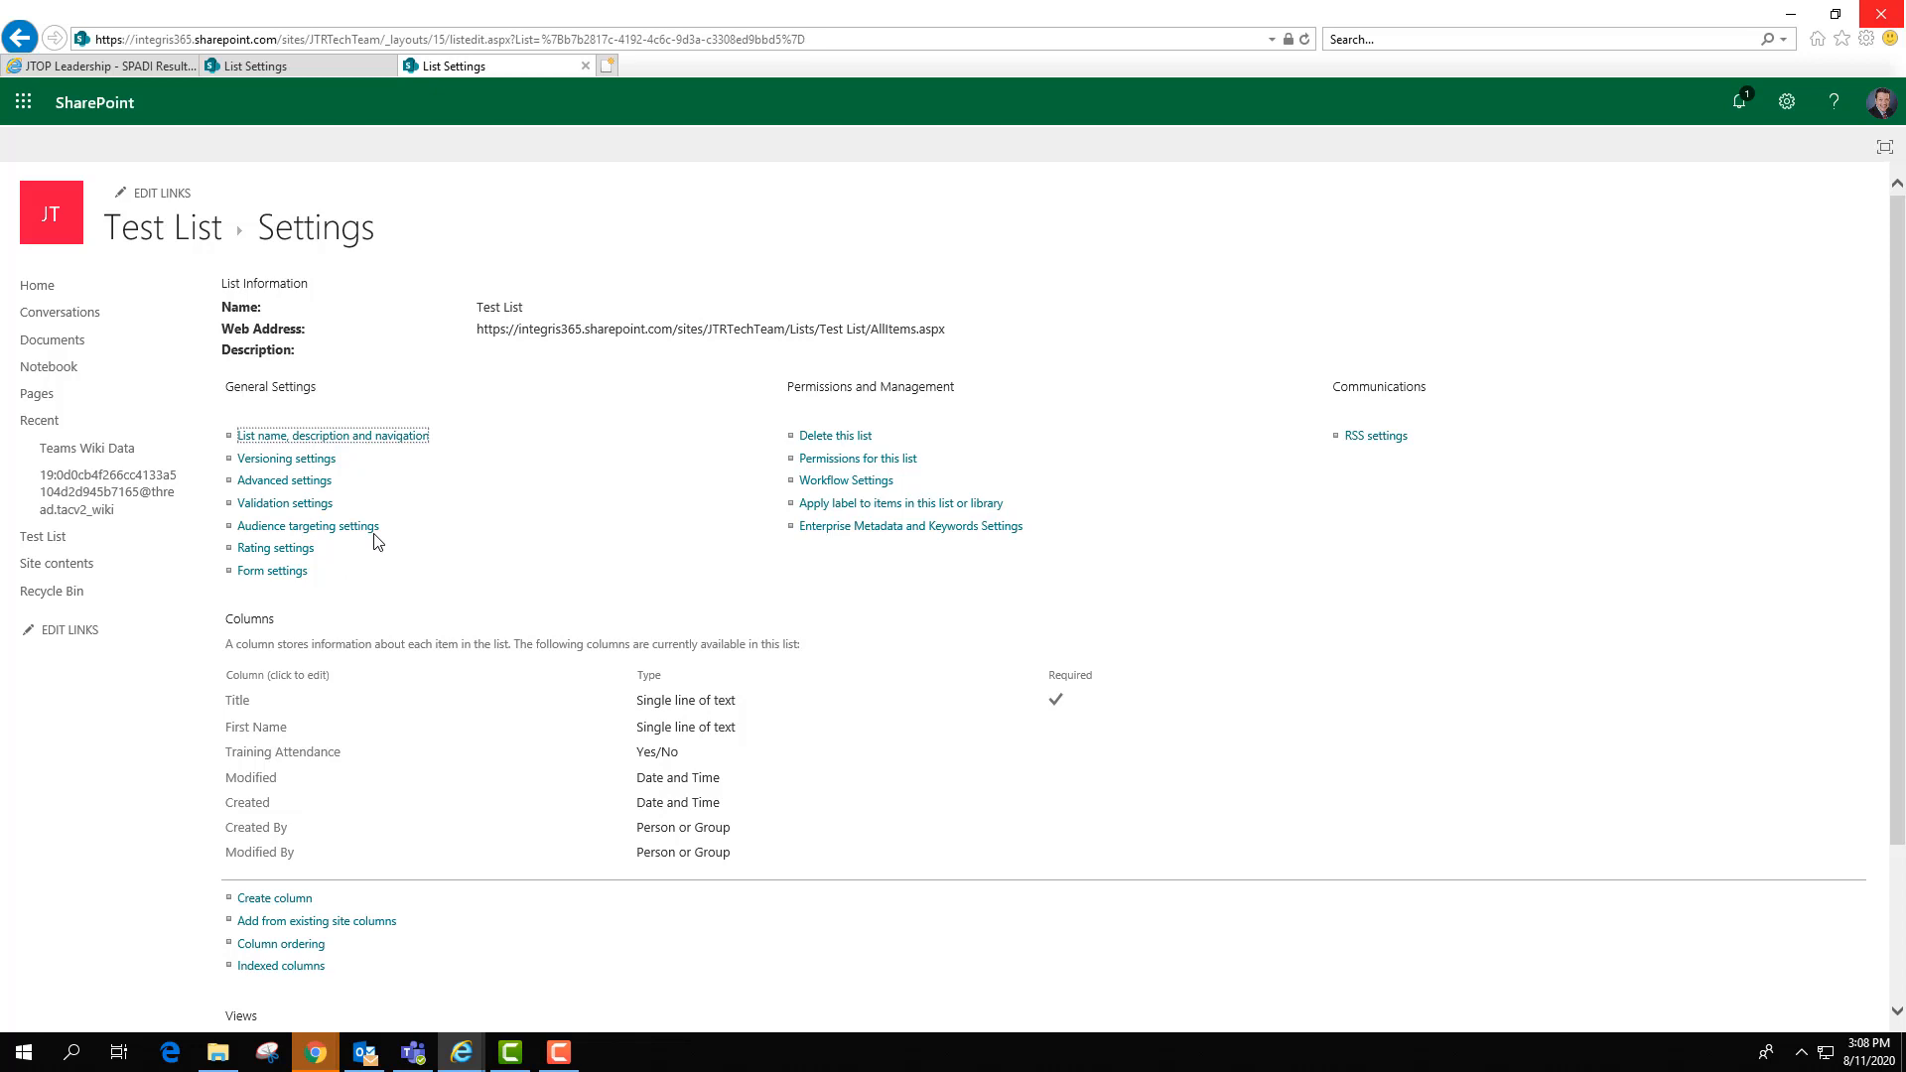
scroll(375, 541, "down", 1)
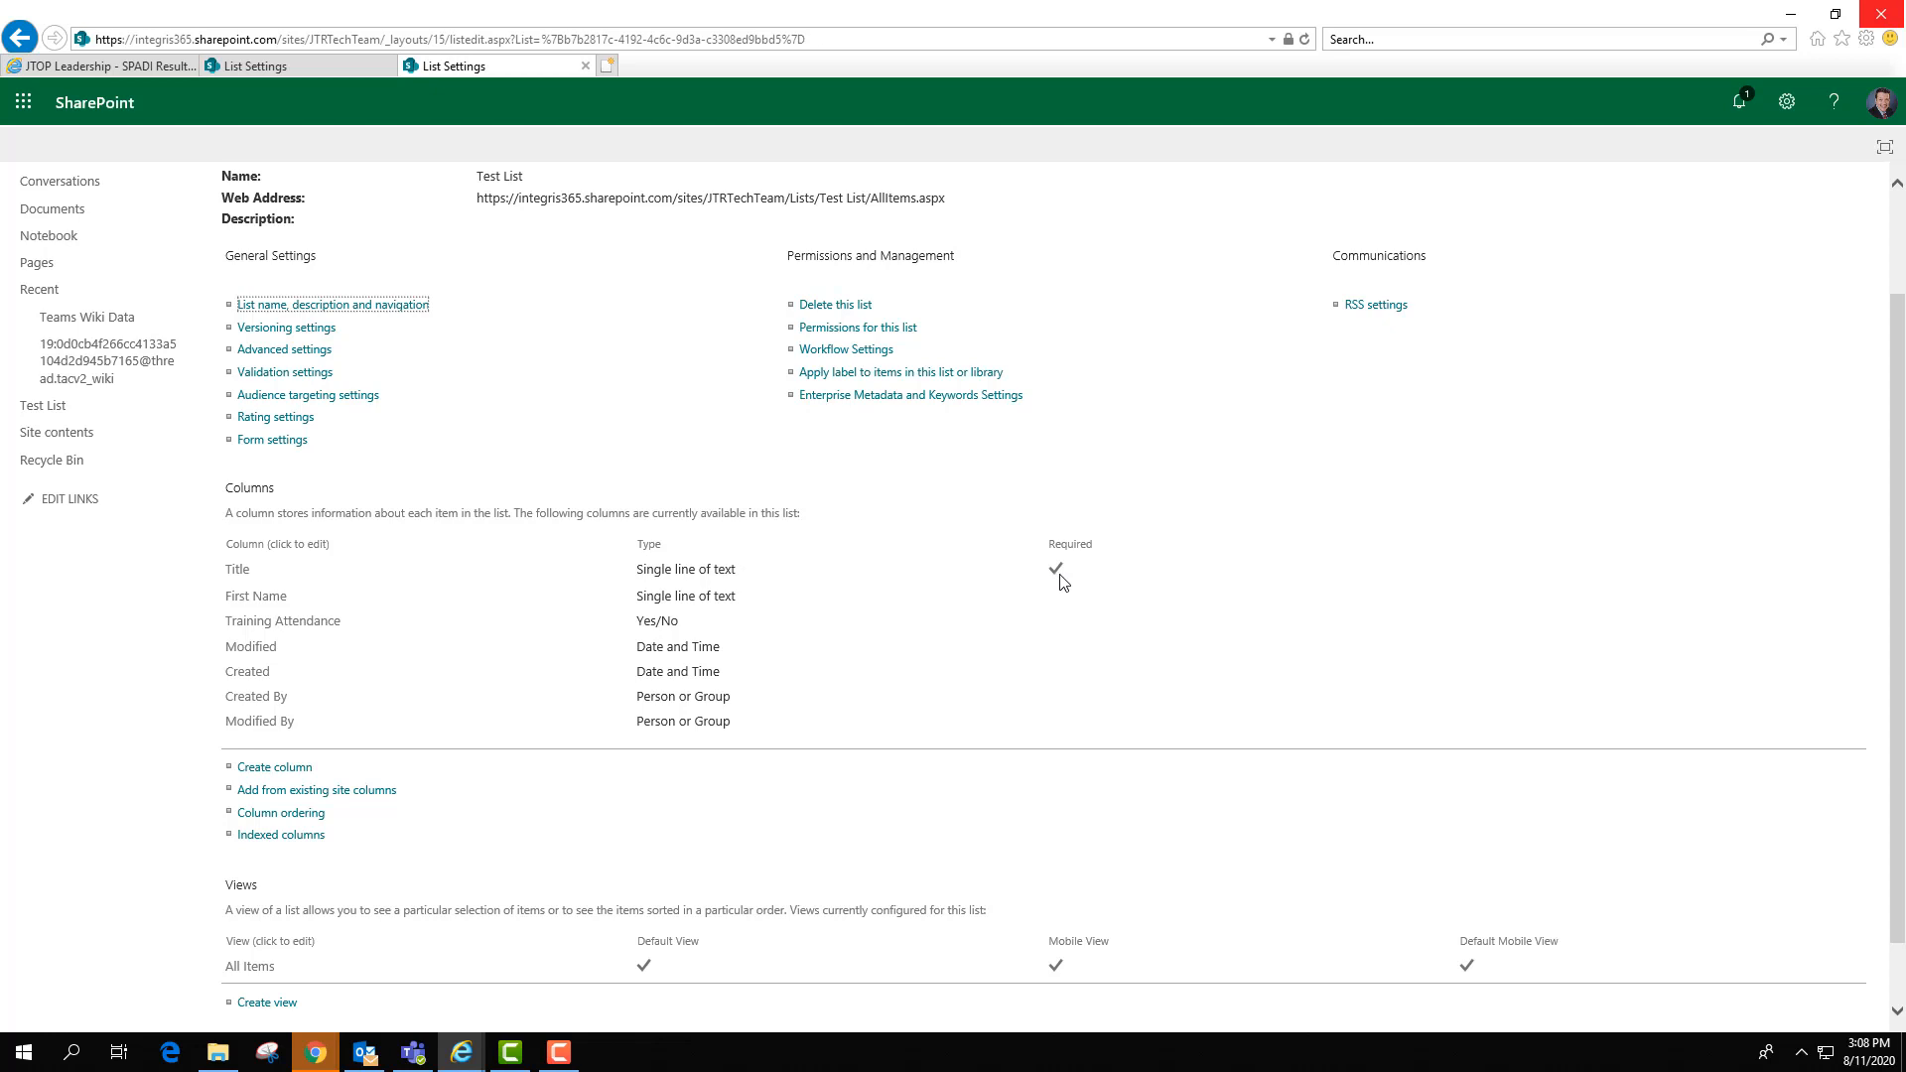
left_click(238, 569)
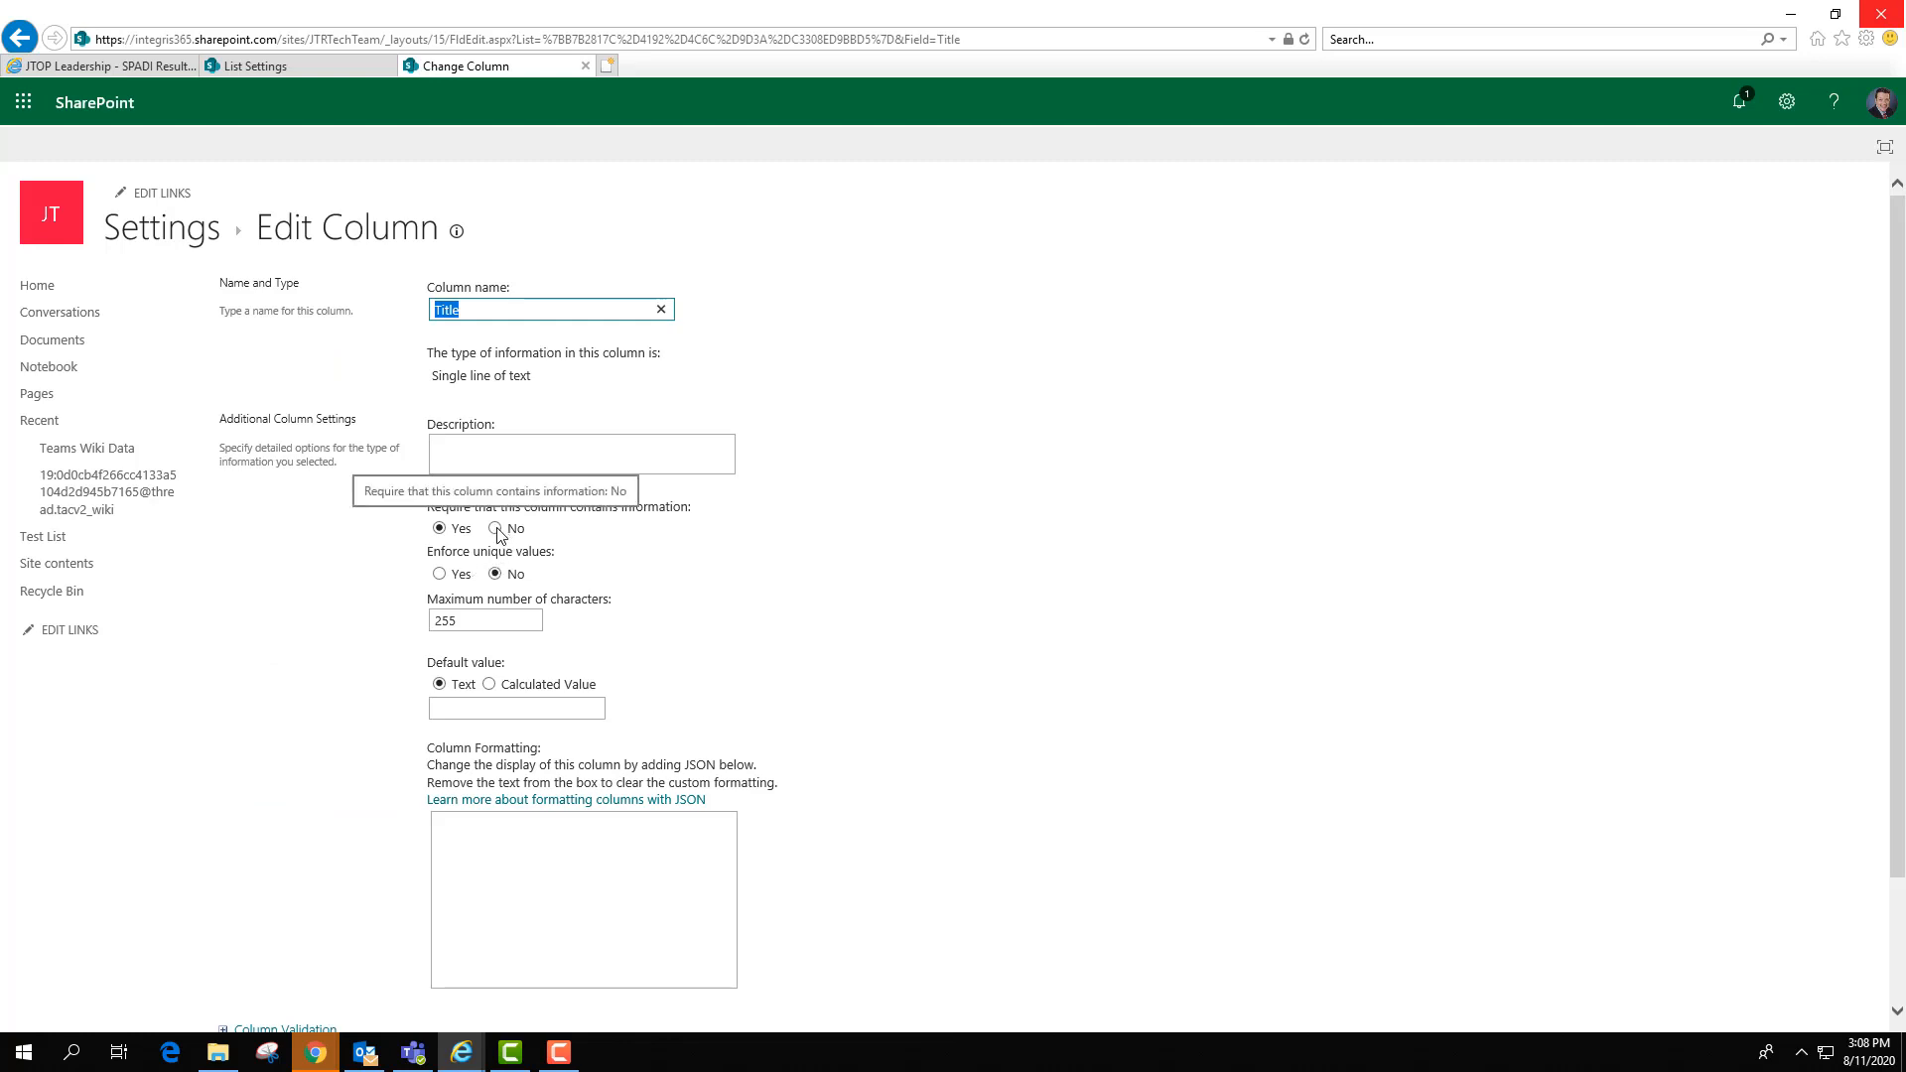
left_click(497, 529)
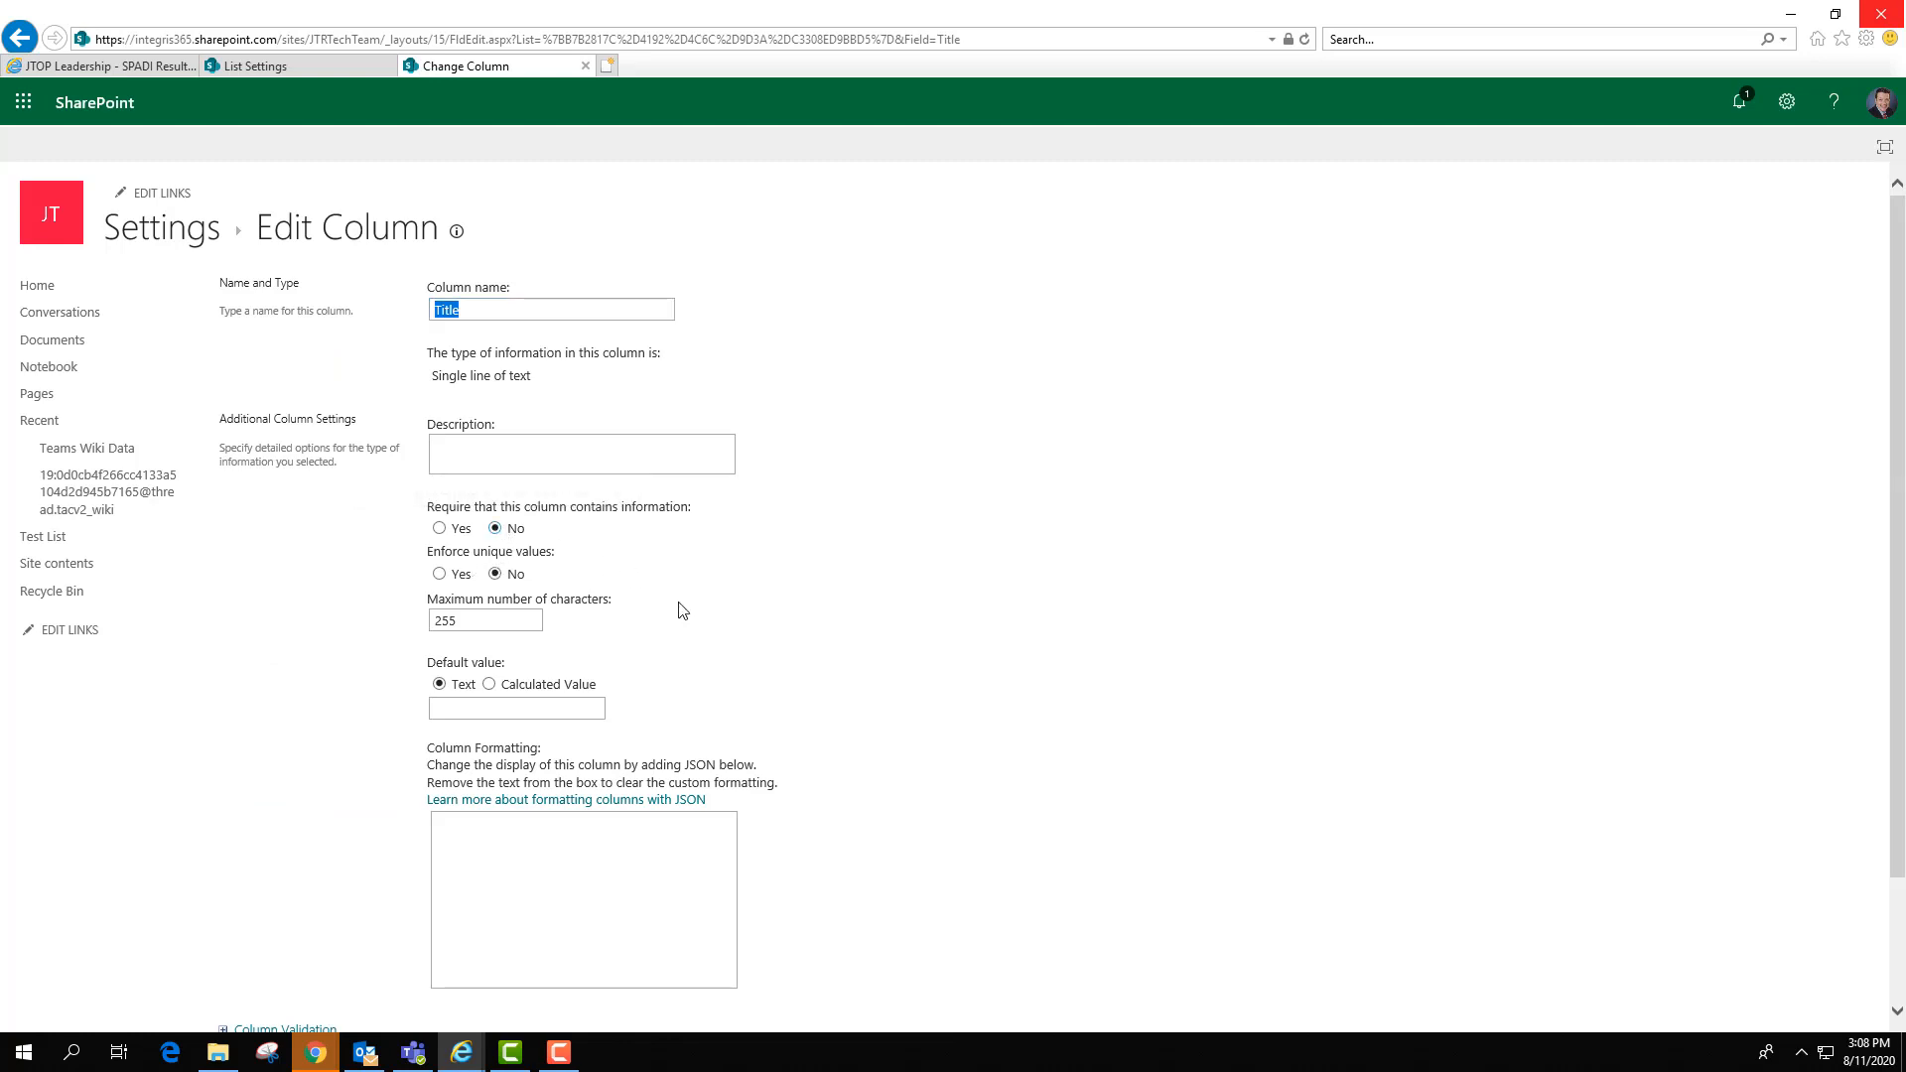
scroll(685, 611, "down", 3)
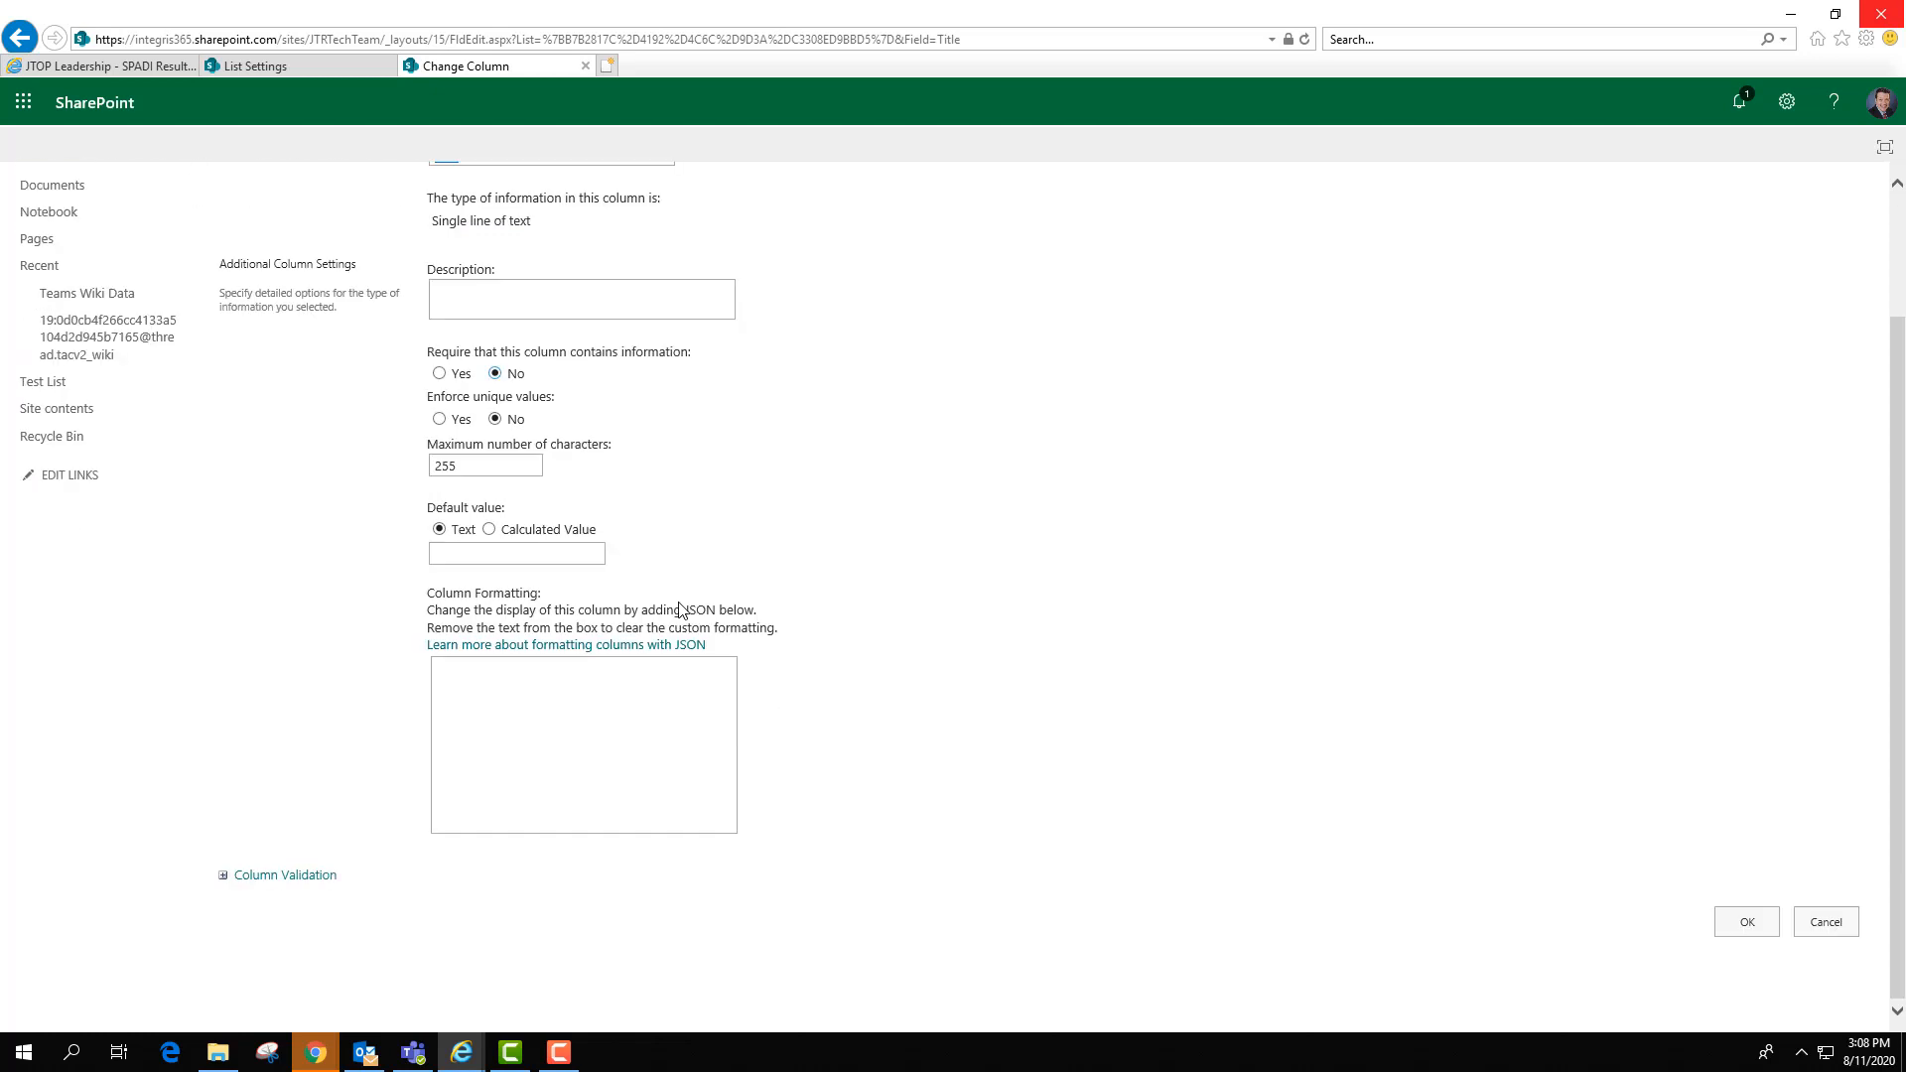
left_click(1748, 922)
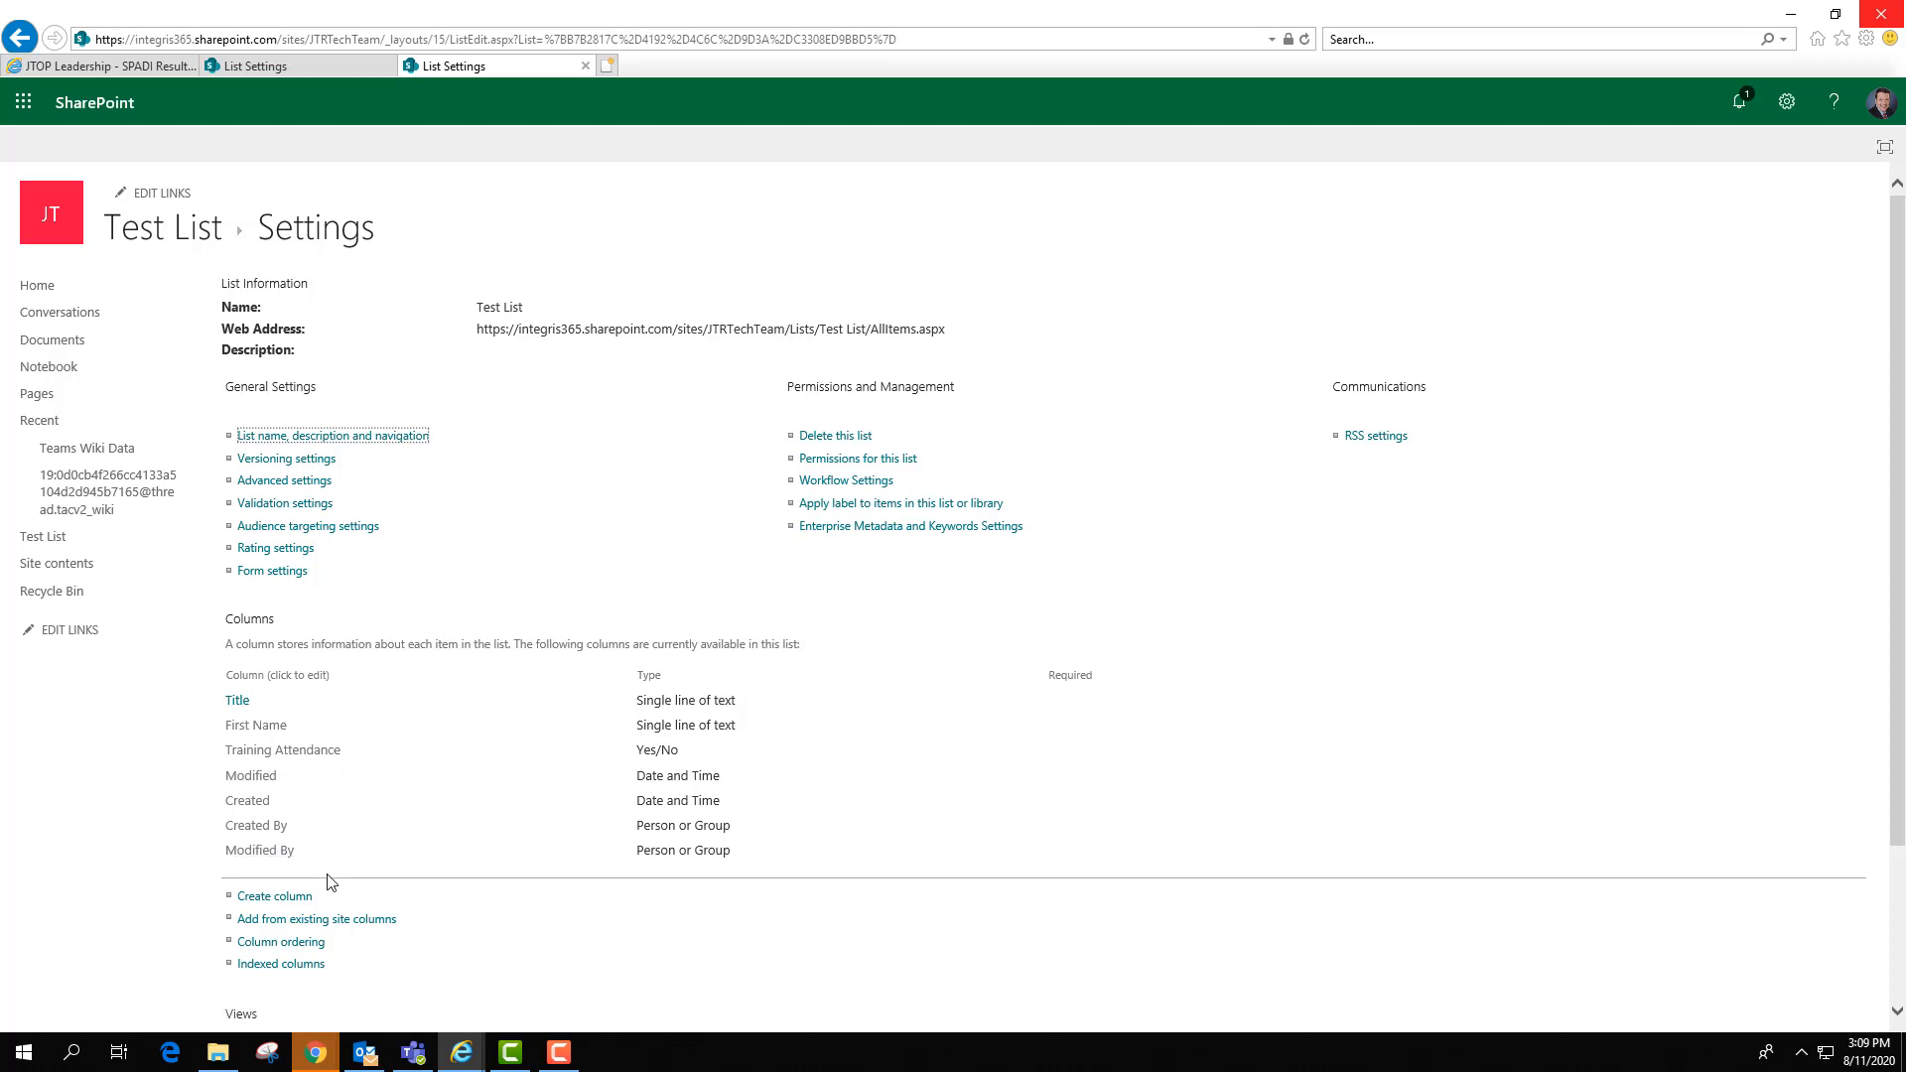
- Start a new column in the list settings named "Training Cost" with the Currency type
left_click(290, 897)
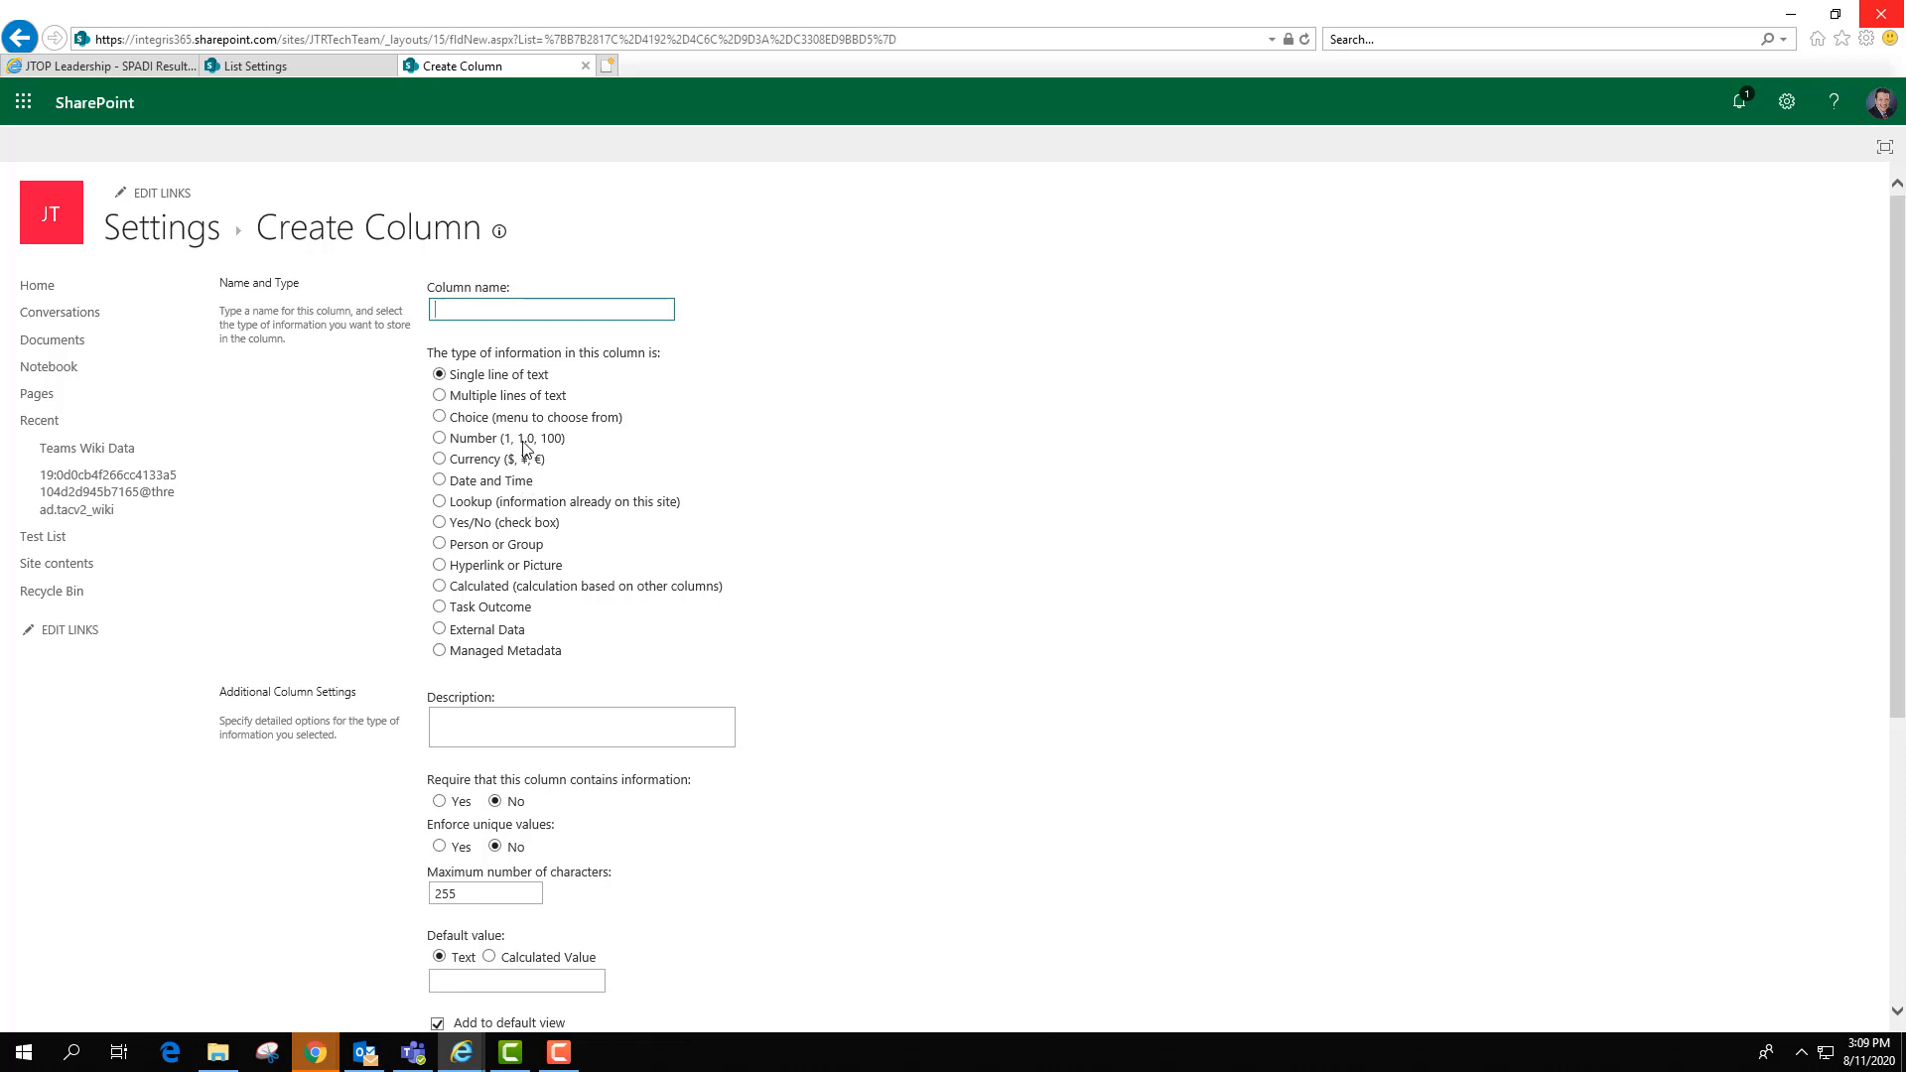
left_click(556, 301)
left_click(543, 299)
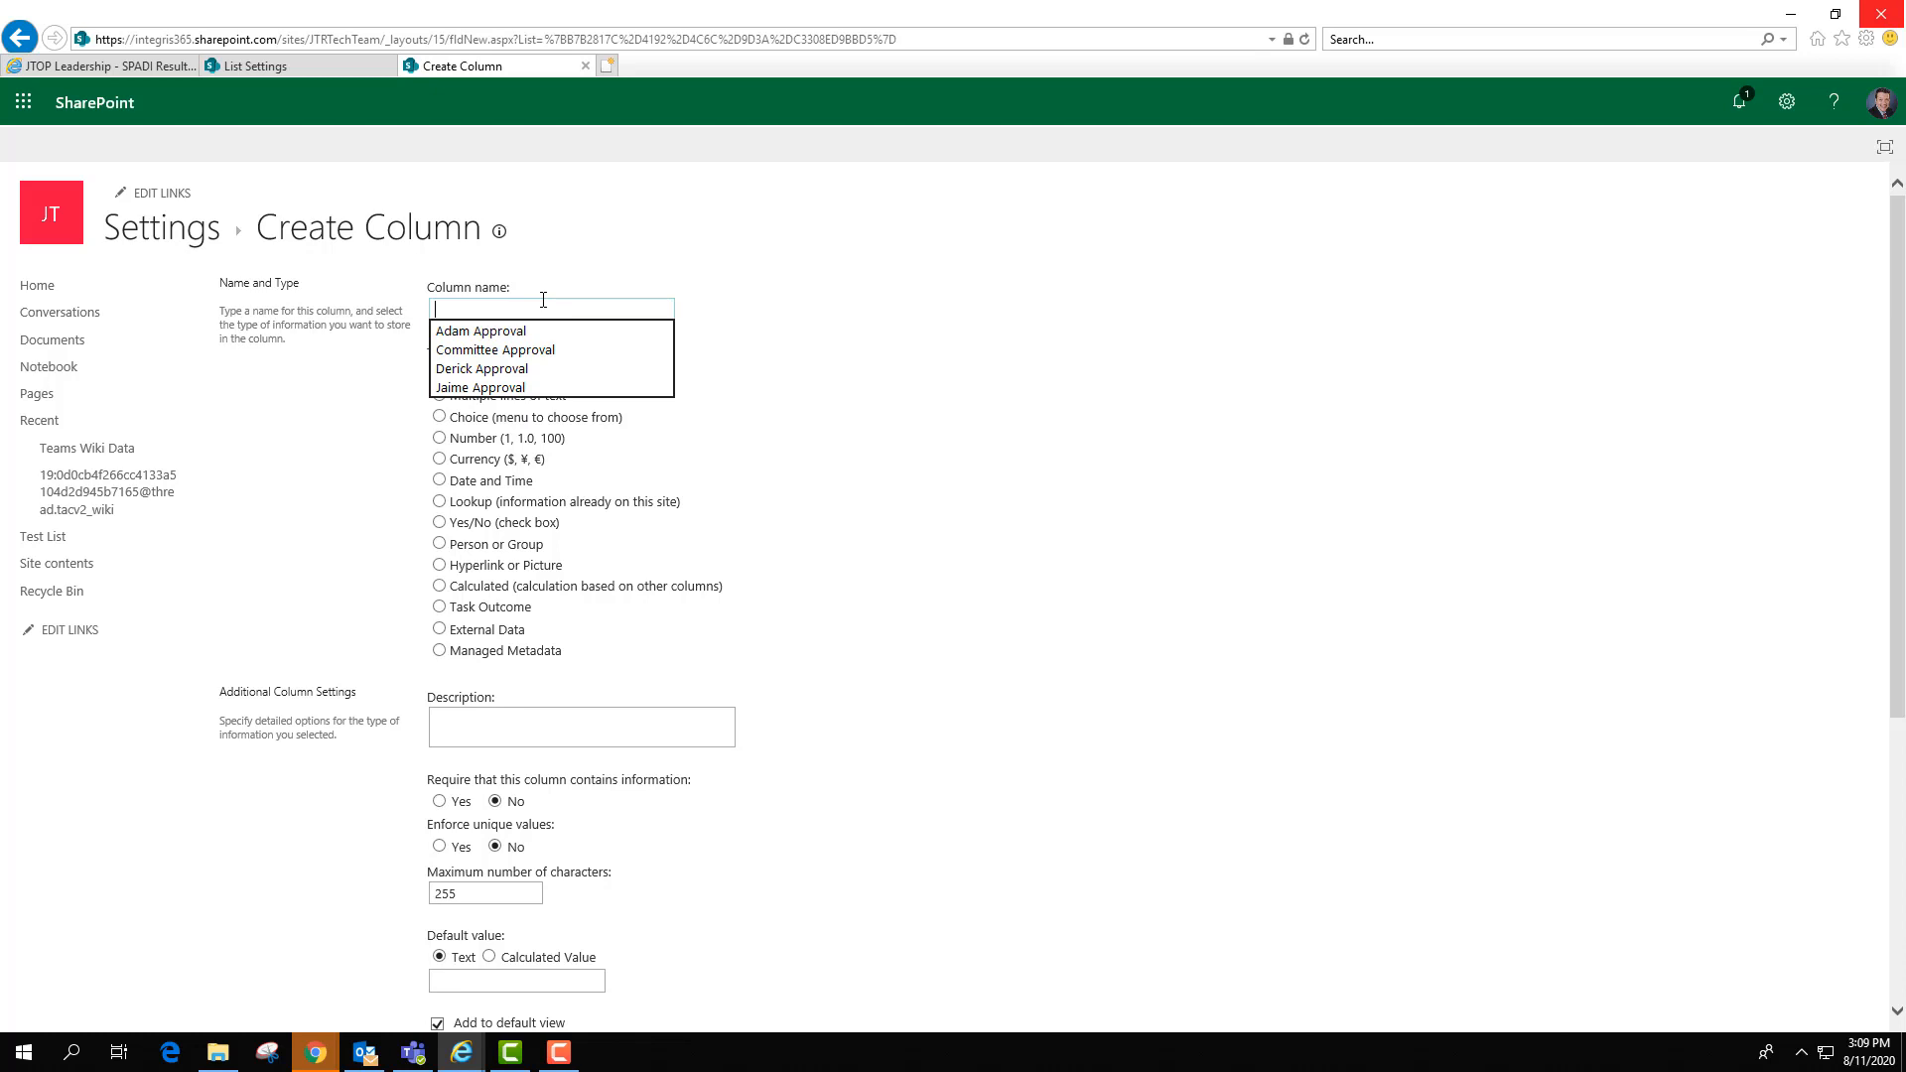
type("Training Cost")
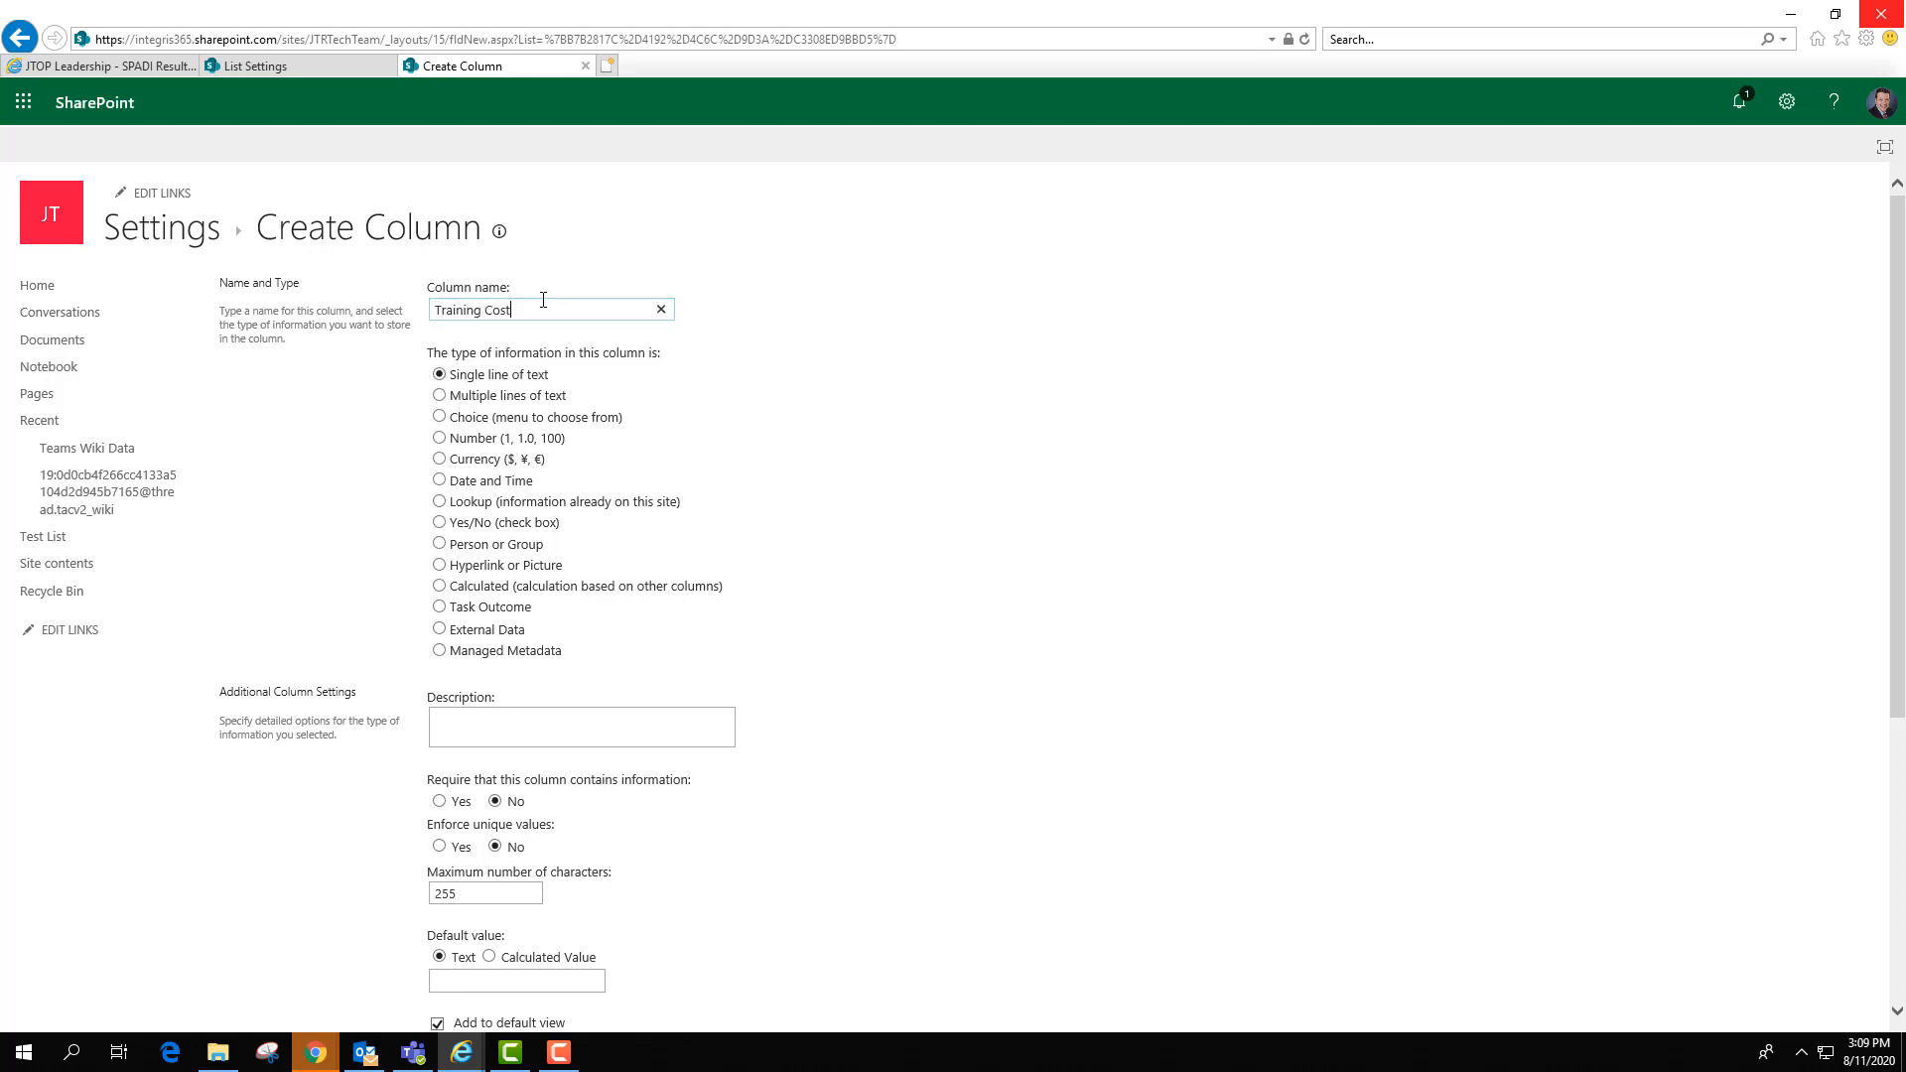
left_click(473, 463)
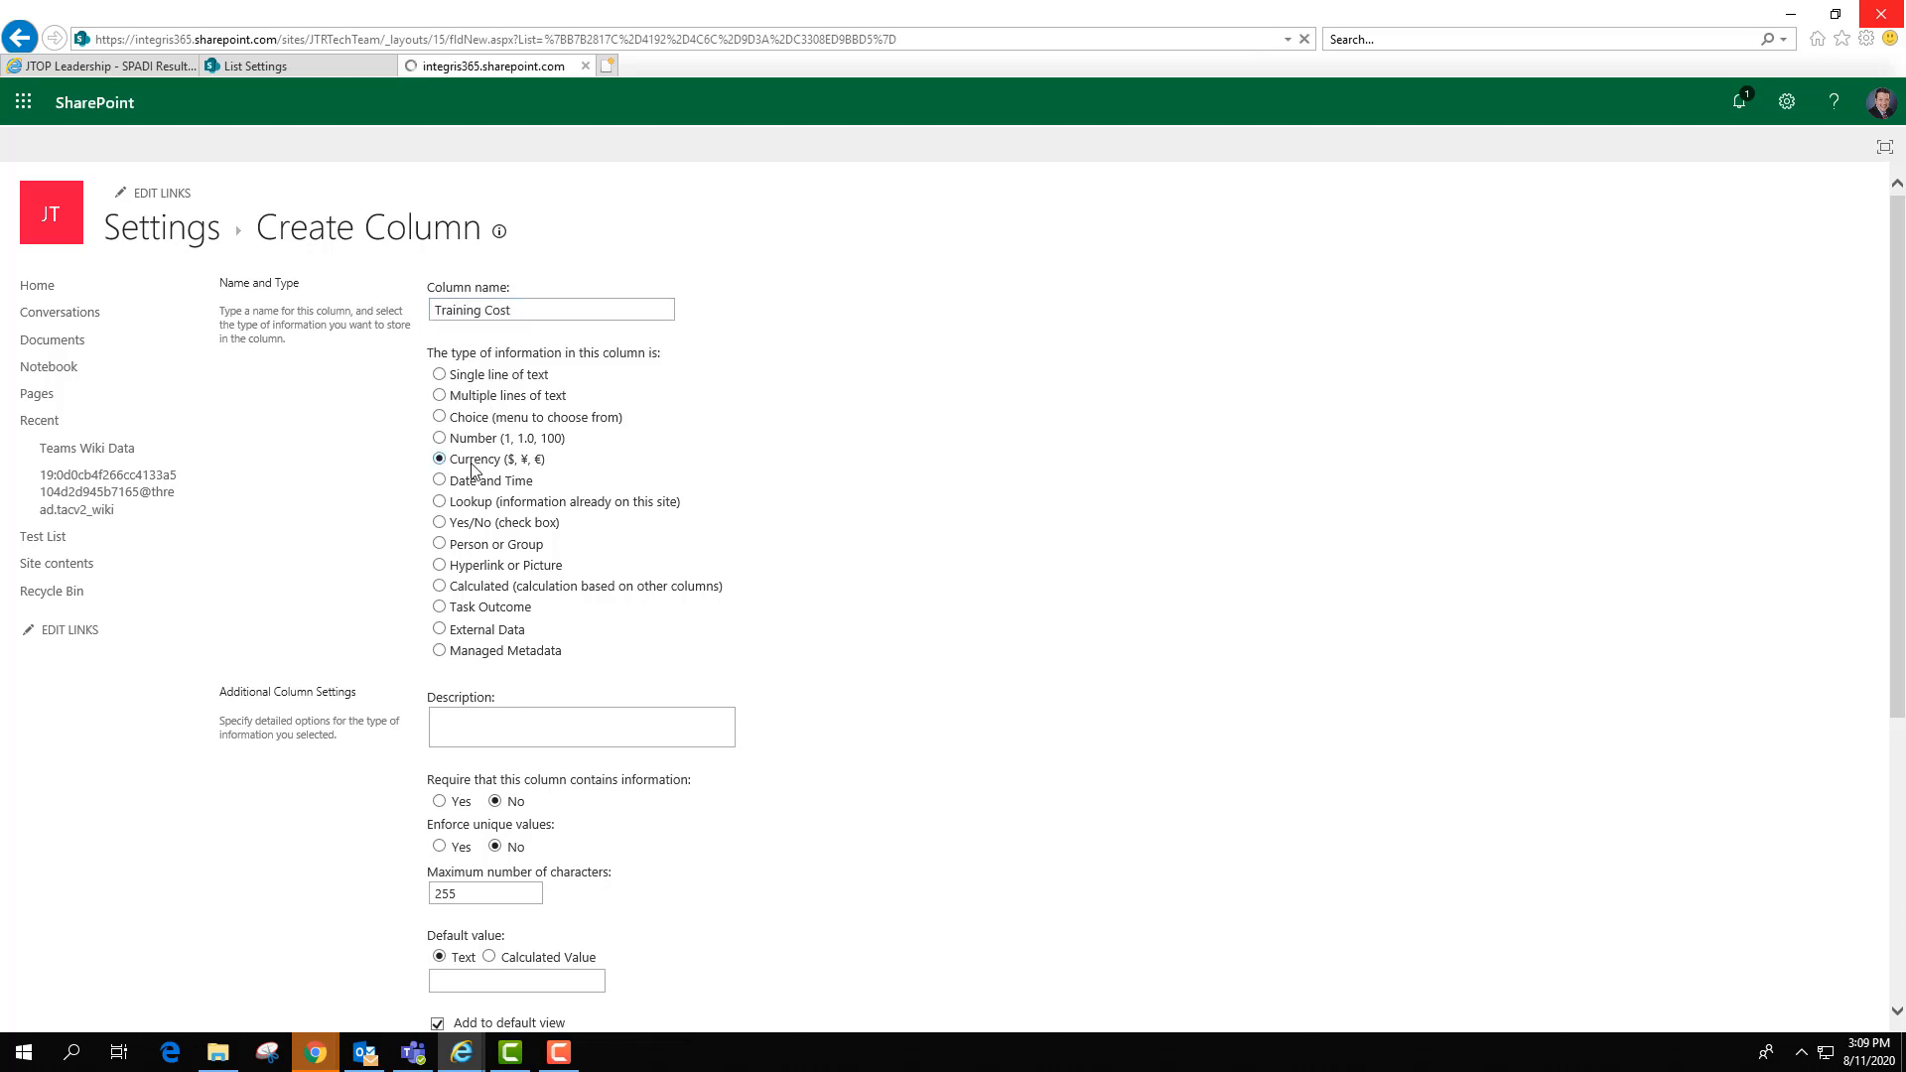
scroll(683, 521, "down", 3)
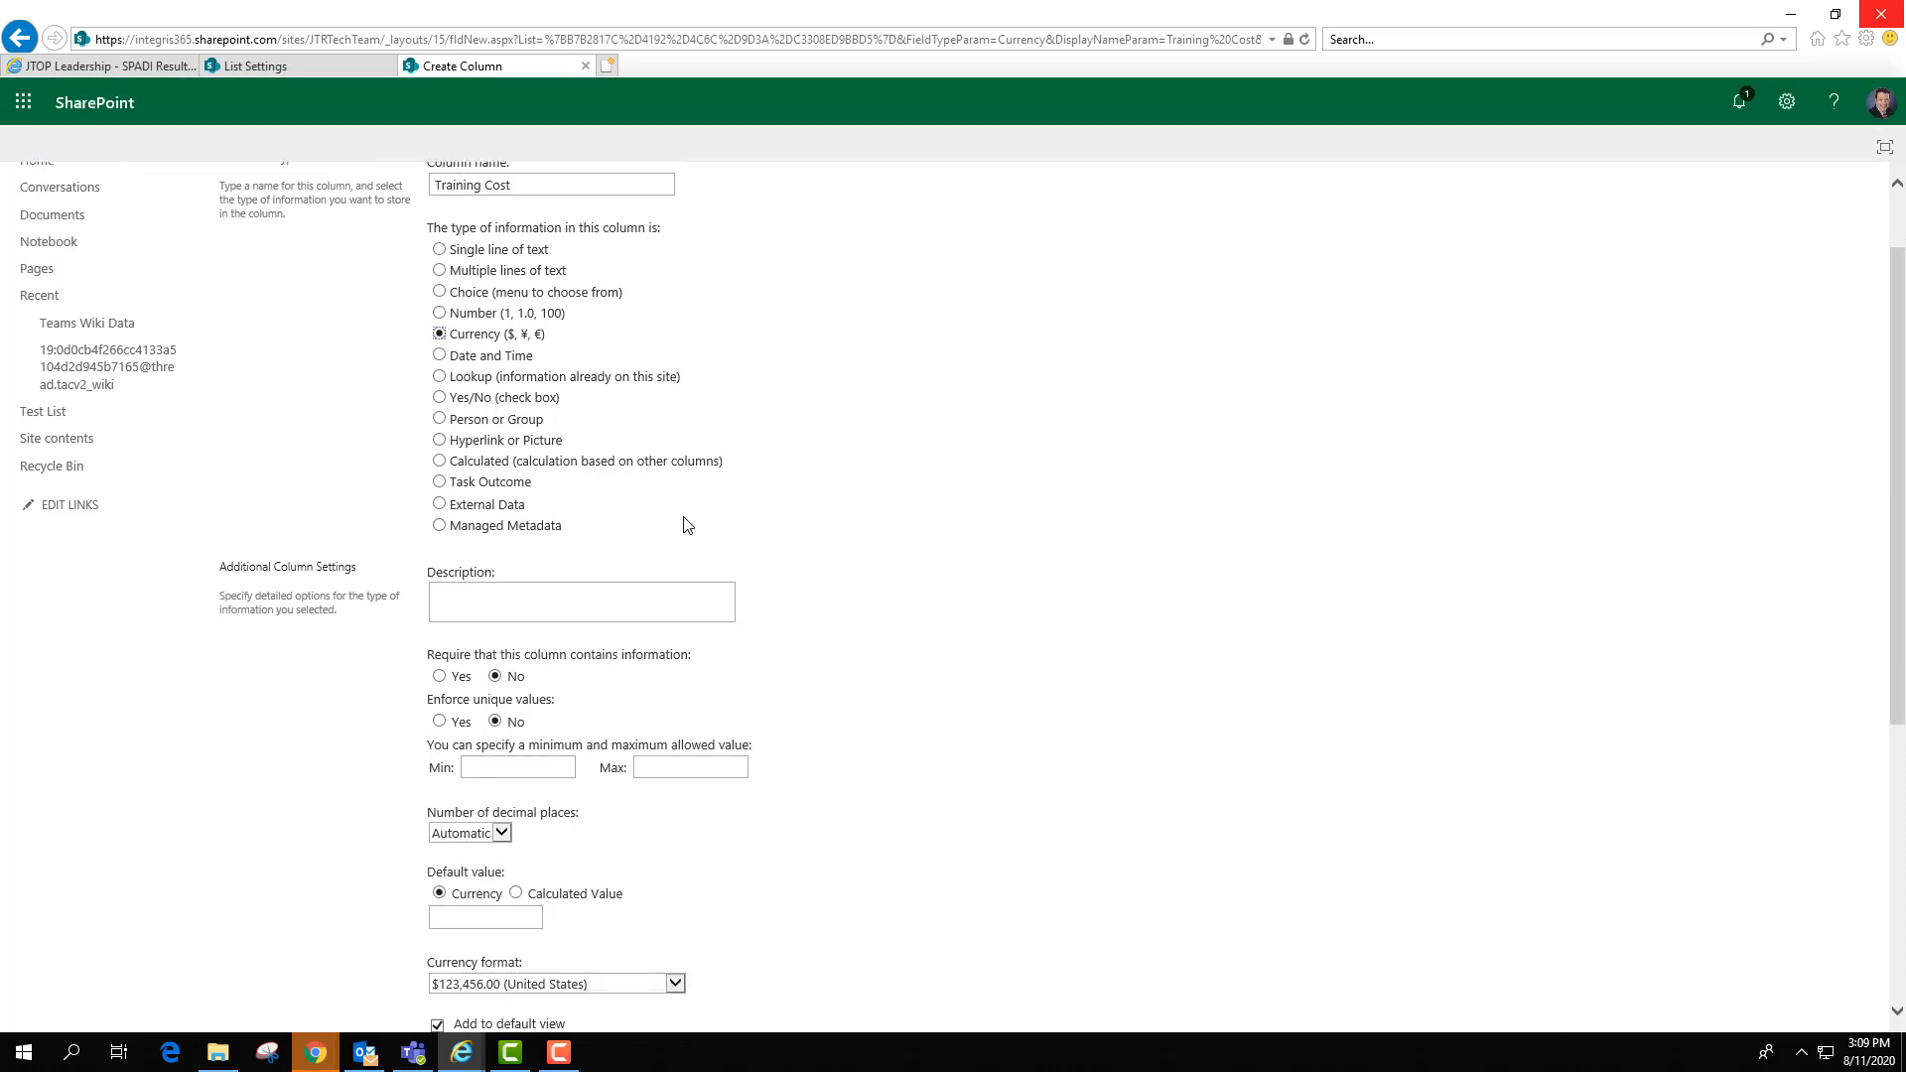
scroll(496, 308, "up", 3)
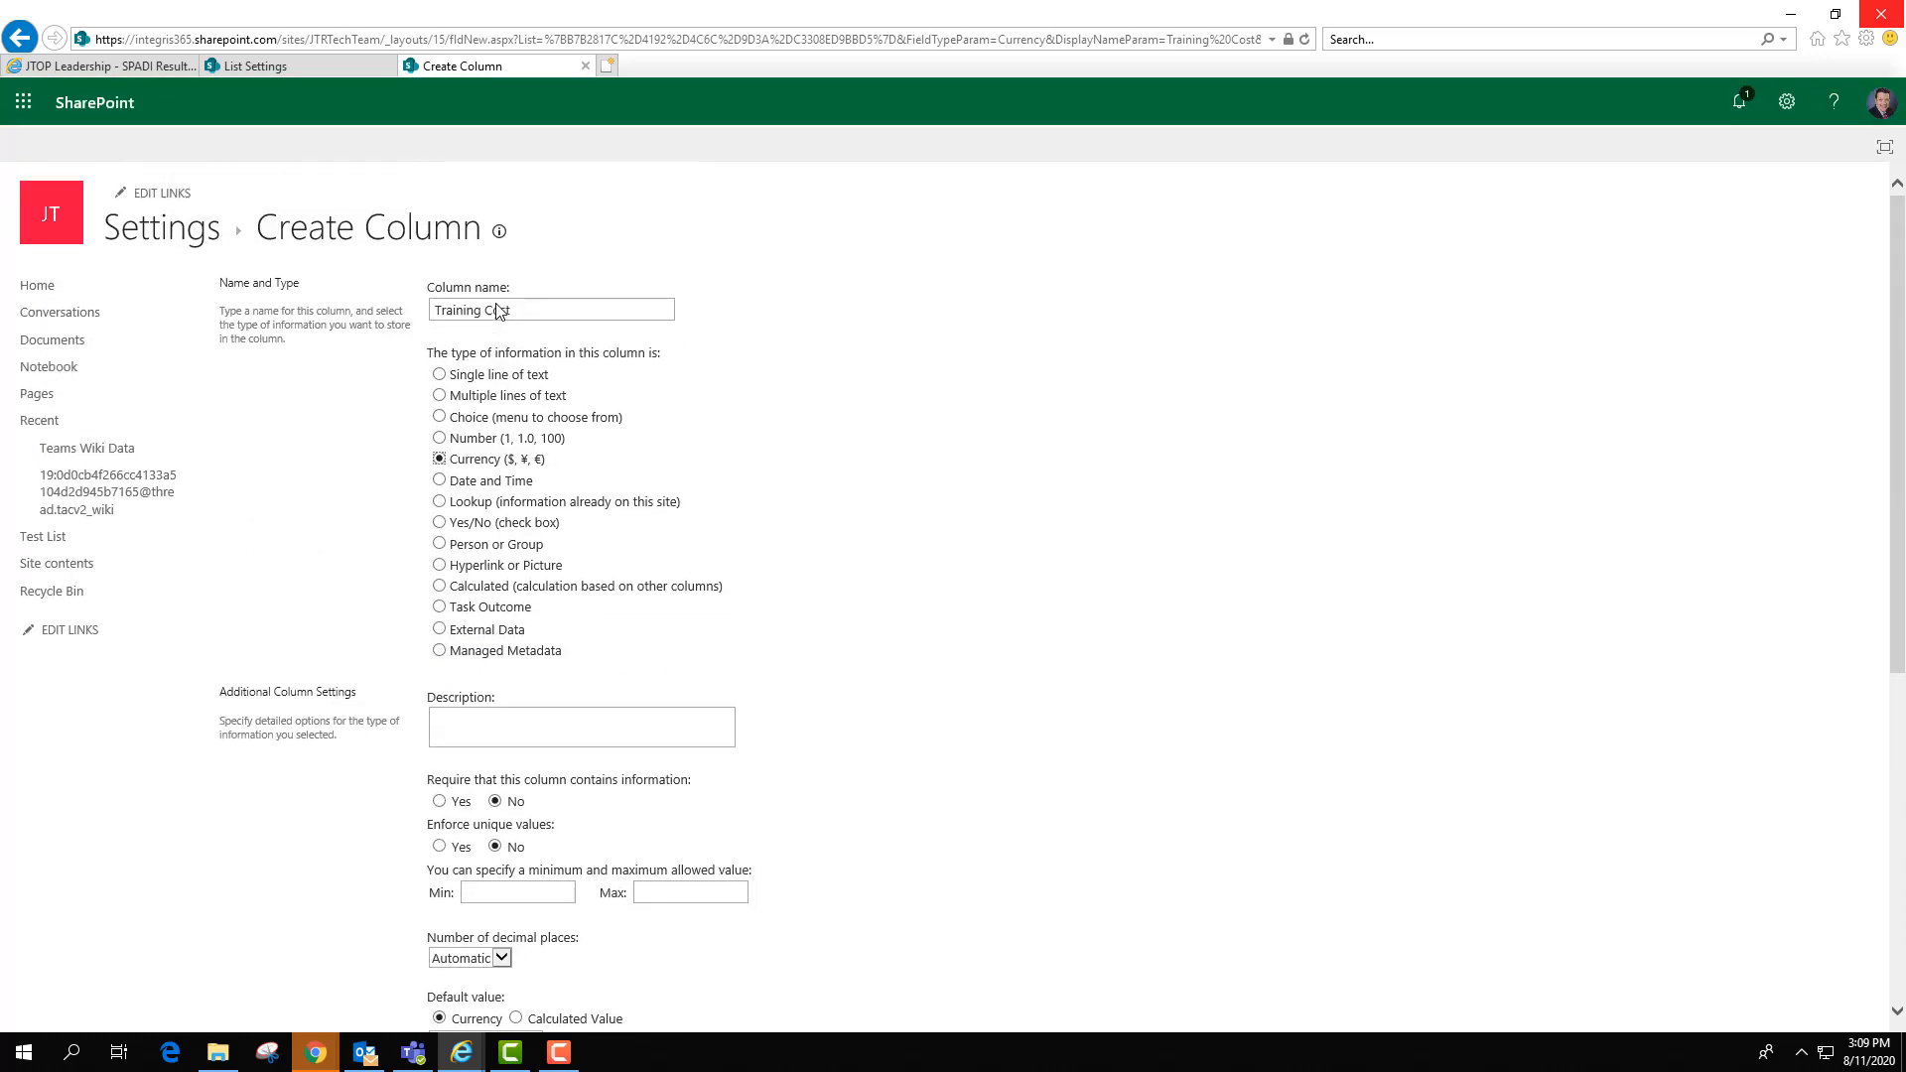
scroll(510, 486, "down", 3)
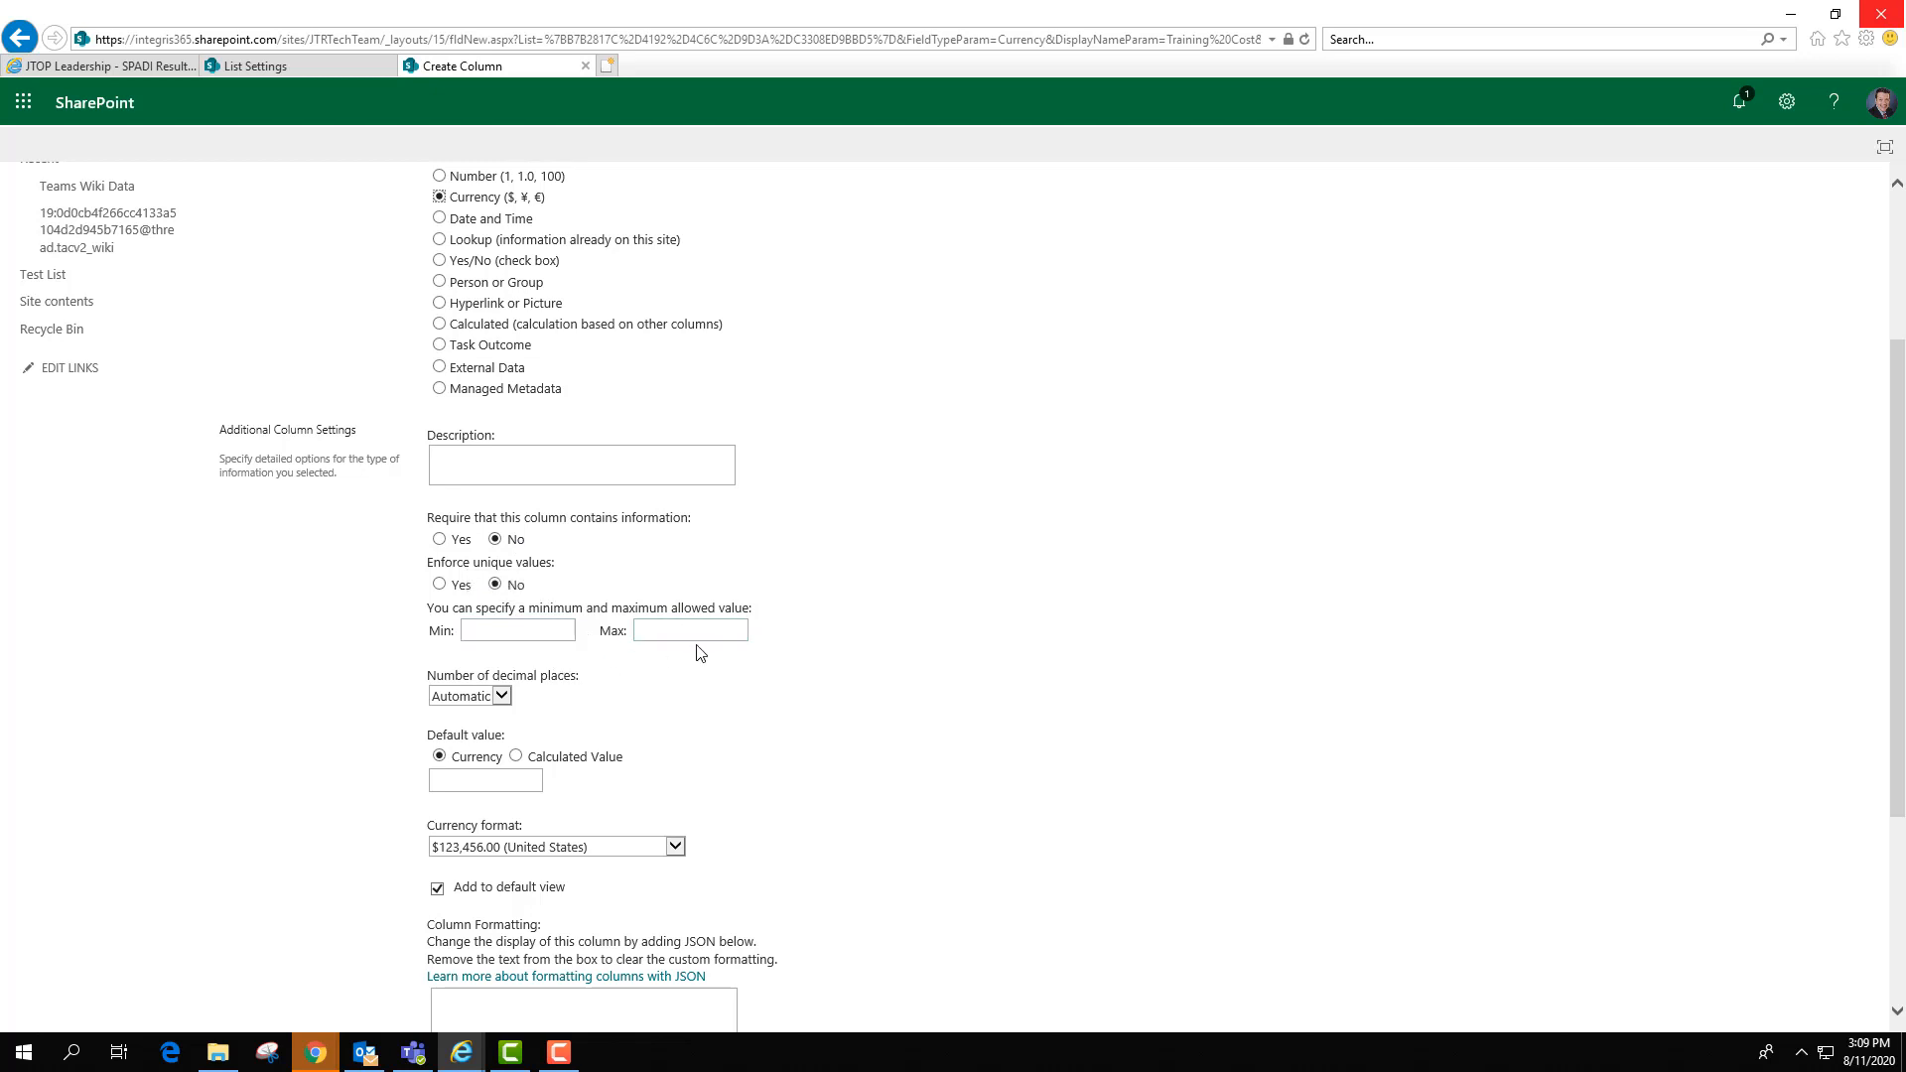
- Review the decimal places and currency format choices, keep Automatic and $123,456.00 (United States), and save the Training Cost column
left_click(503, 698)
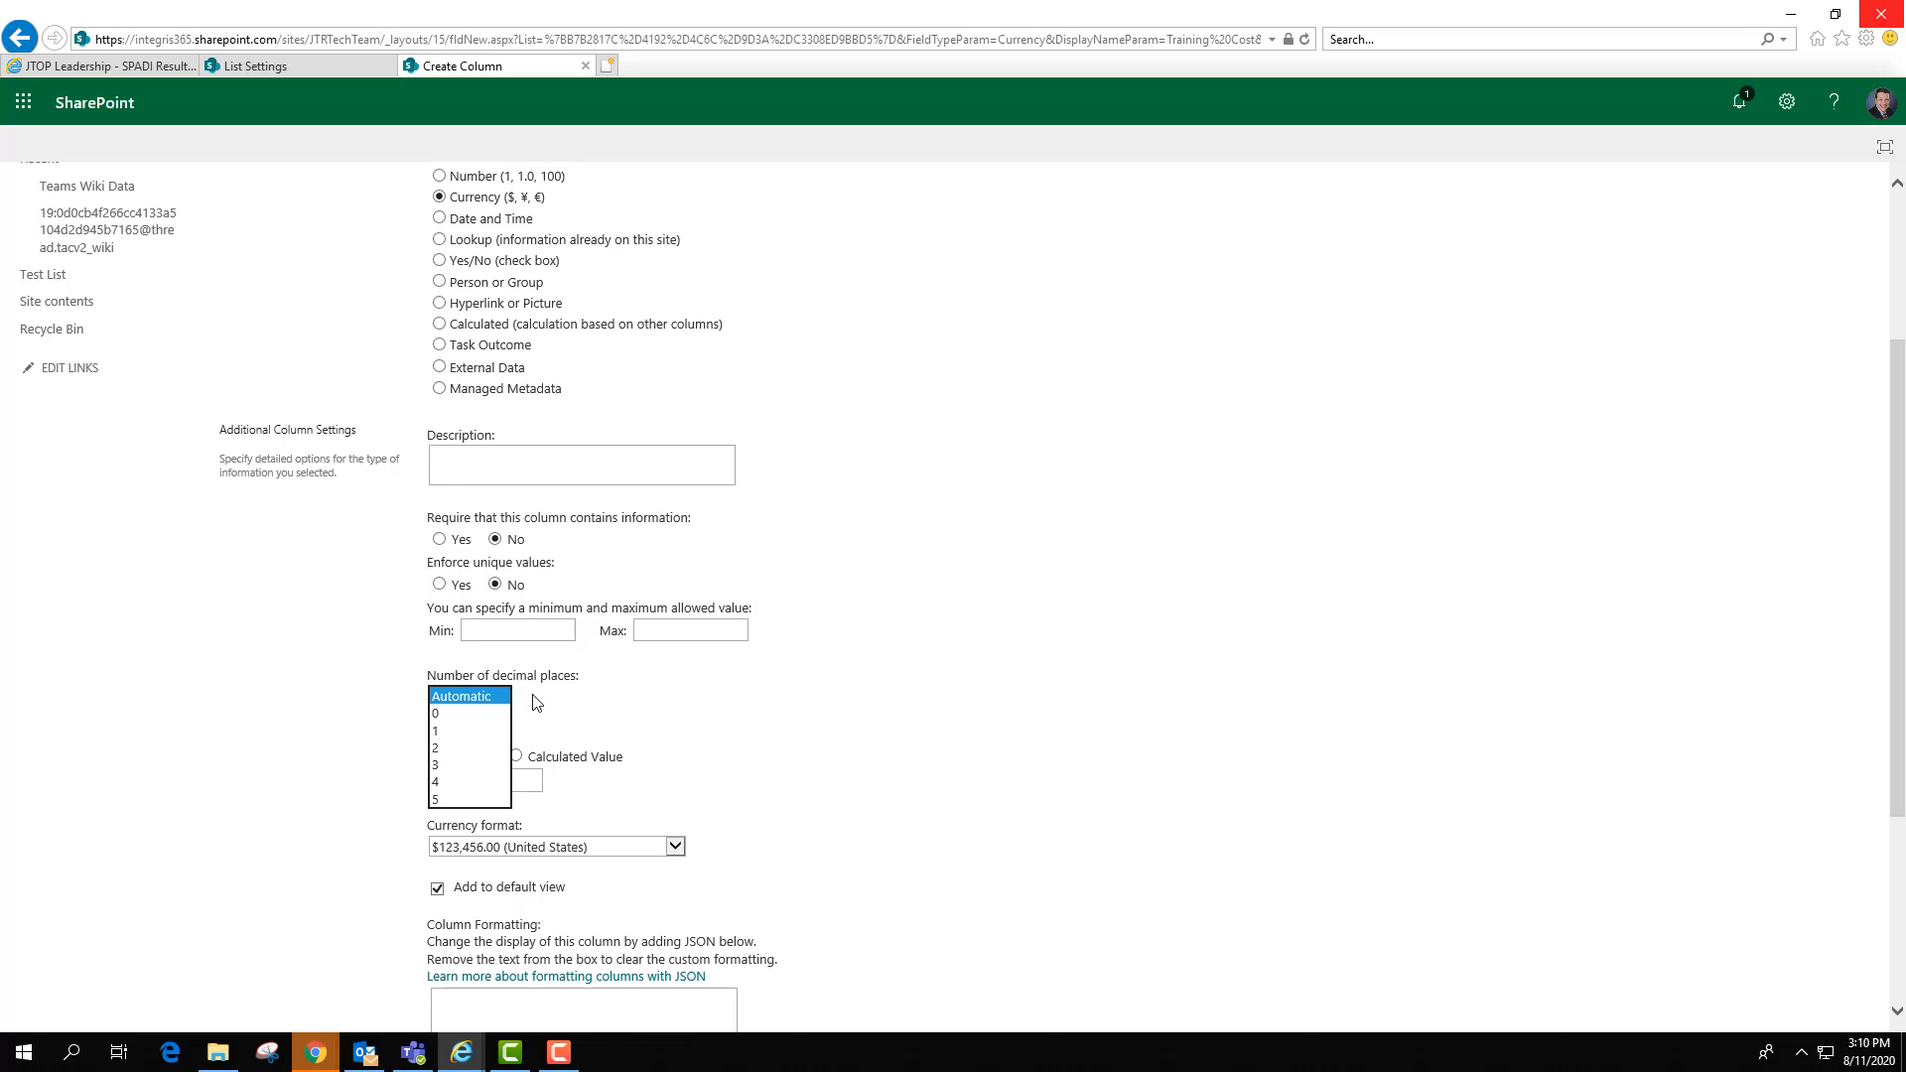
left_click(541, 709)
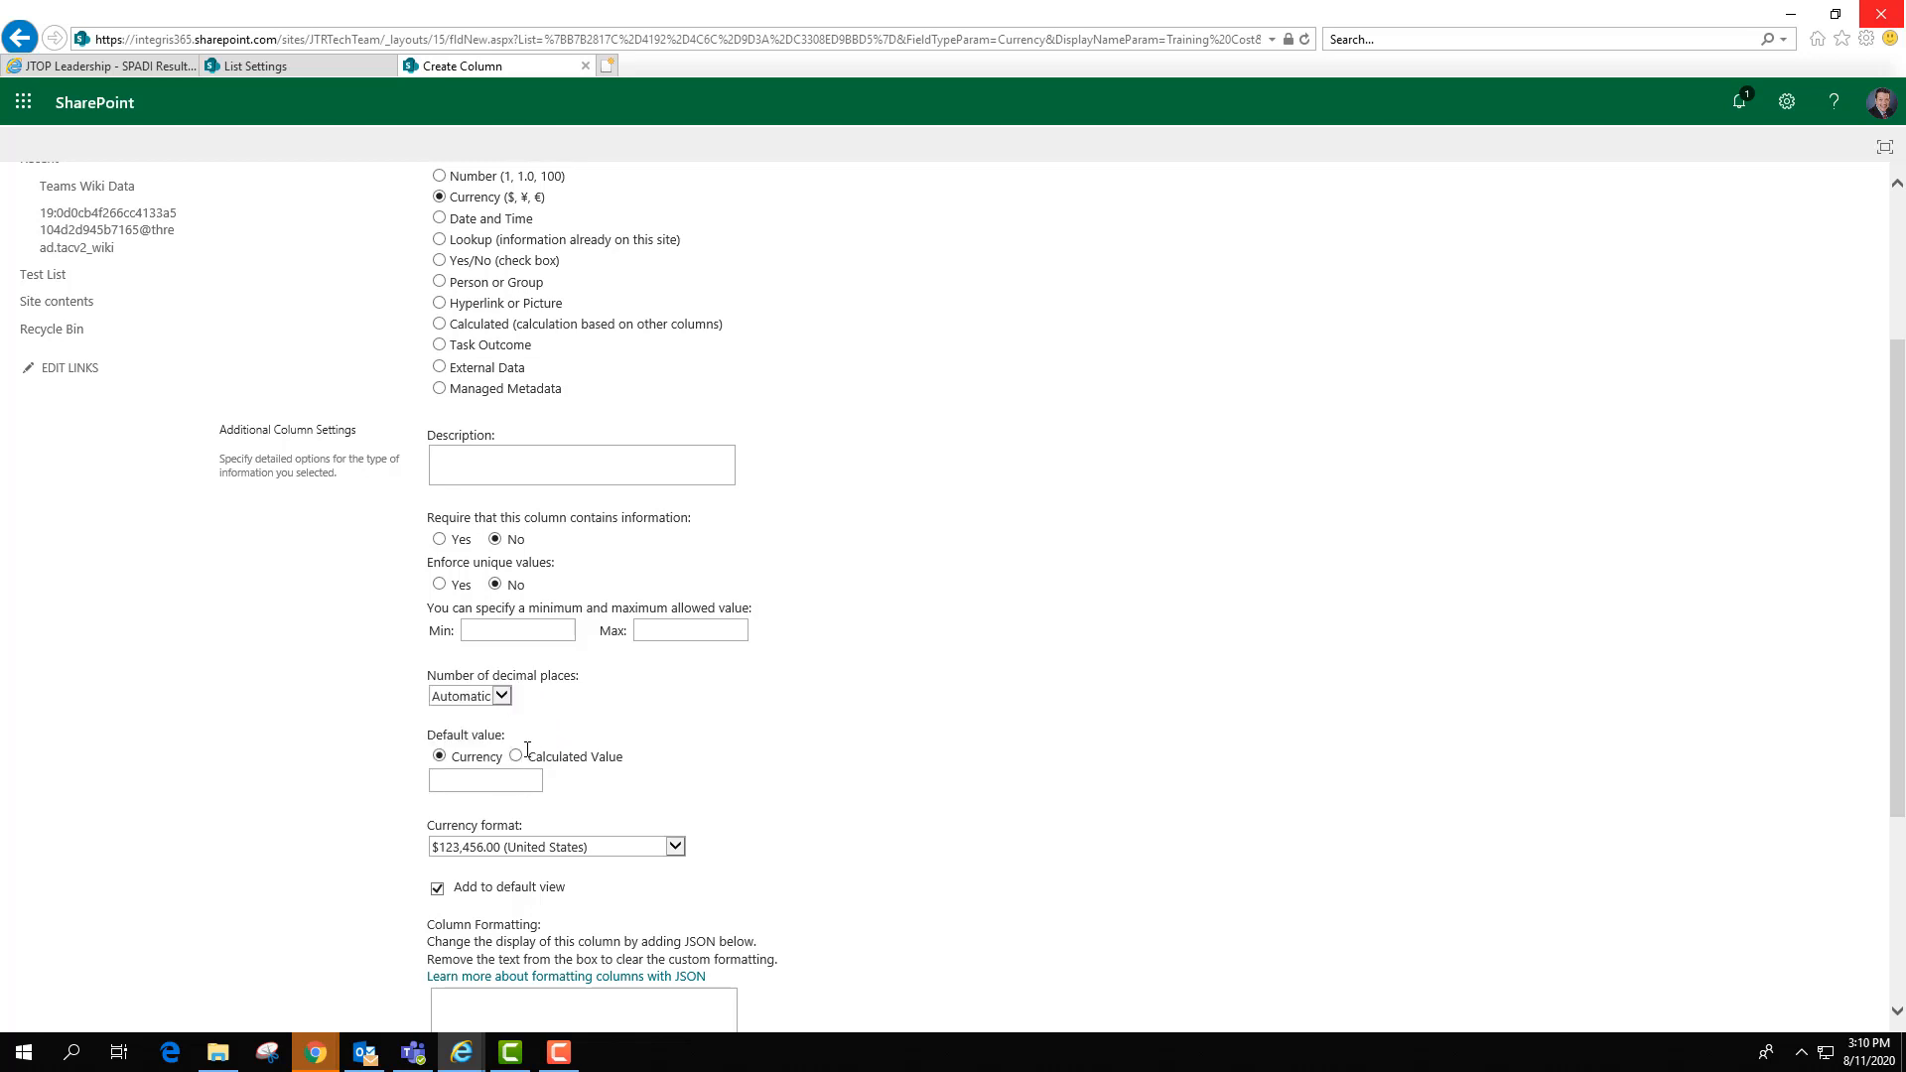
scroll(533, 765, "down", 3)
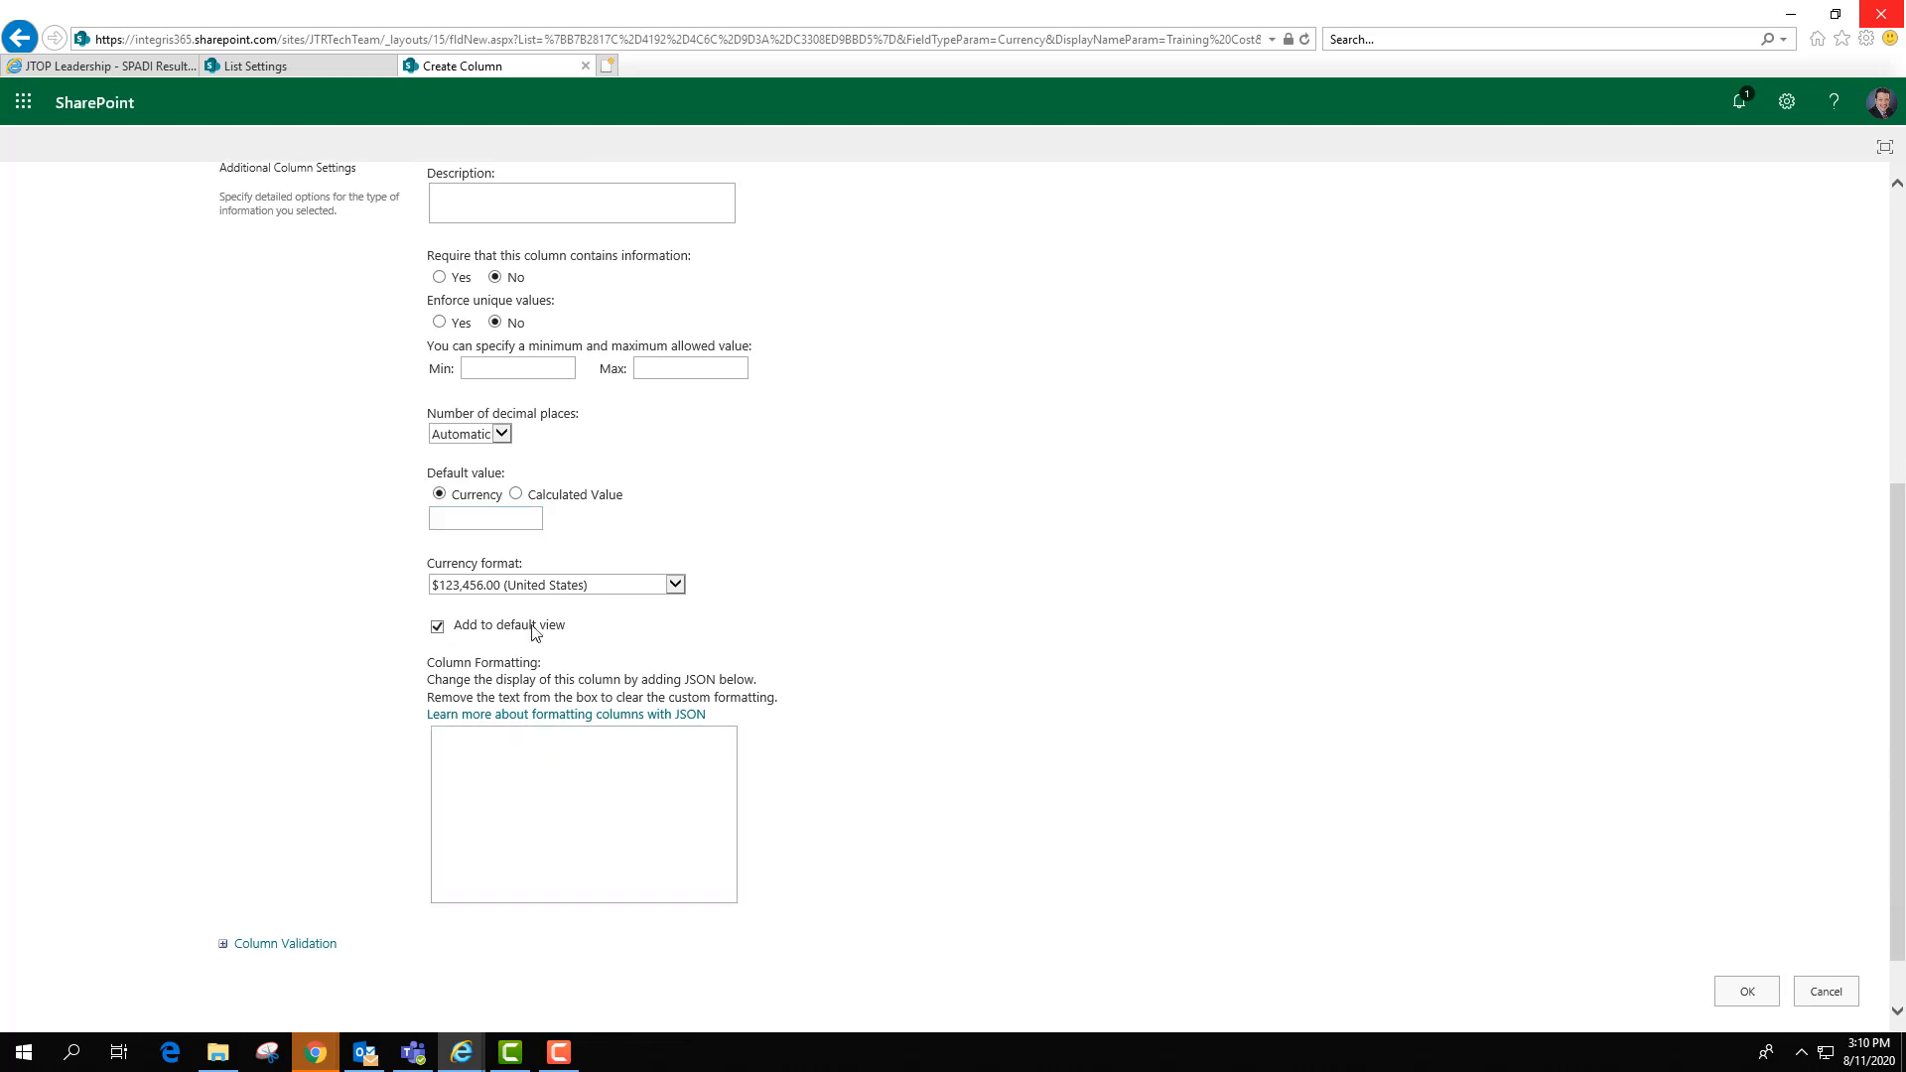
left_click(535, 590)
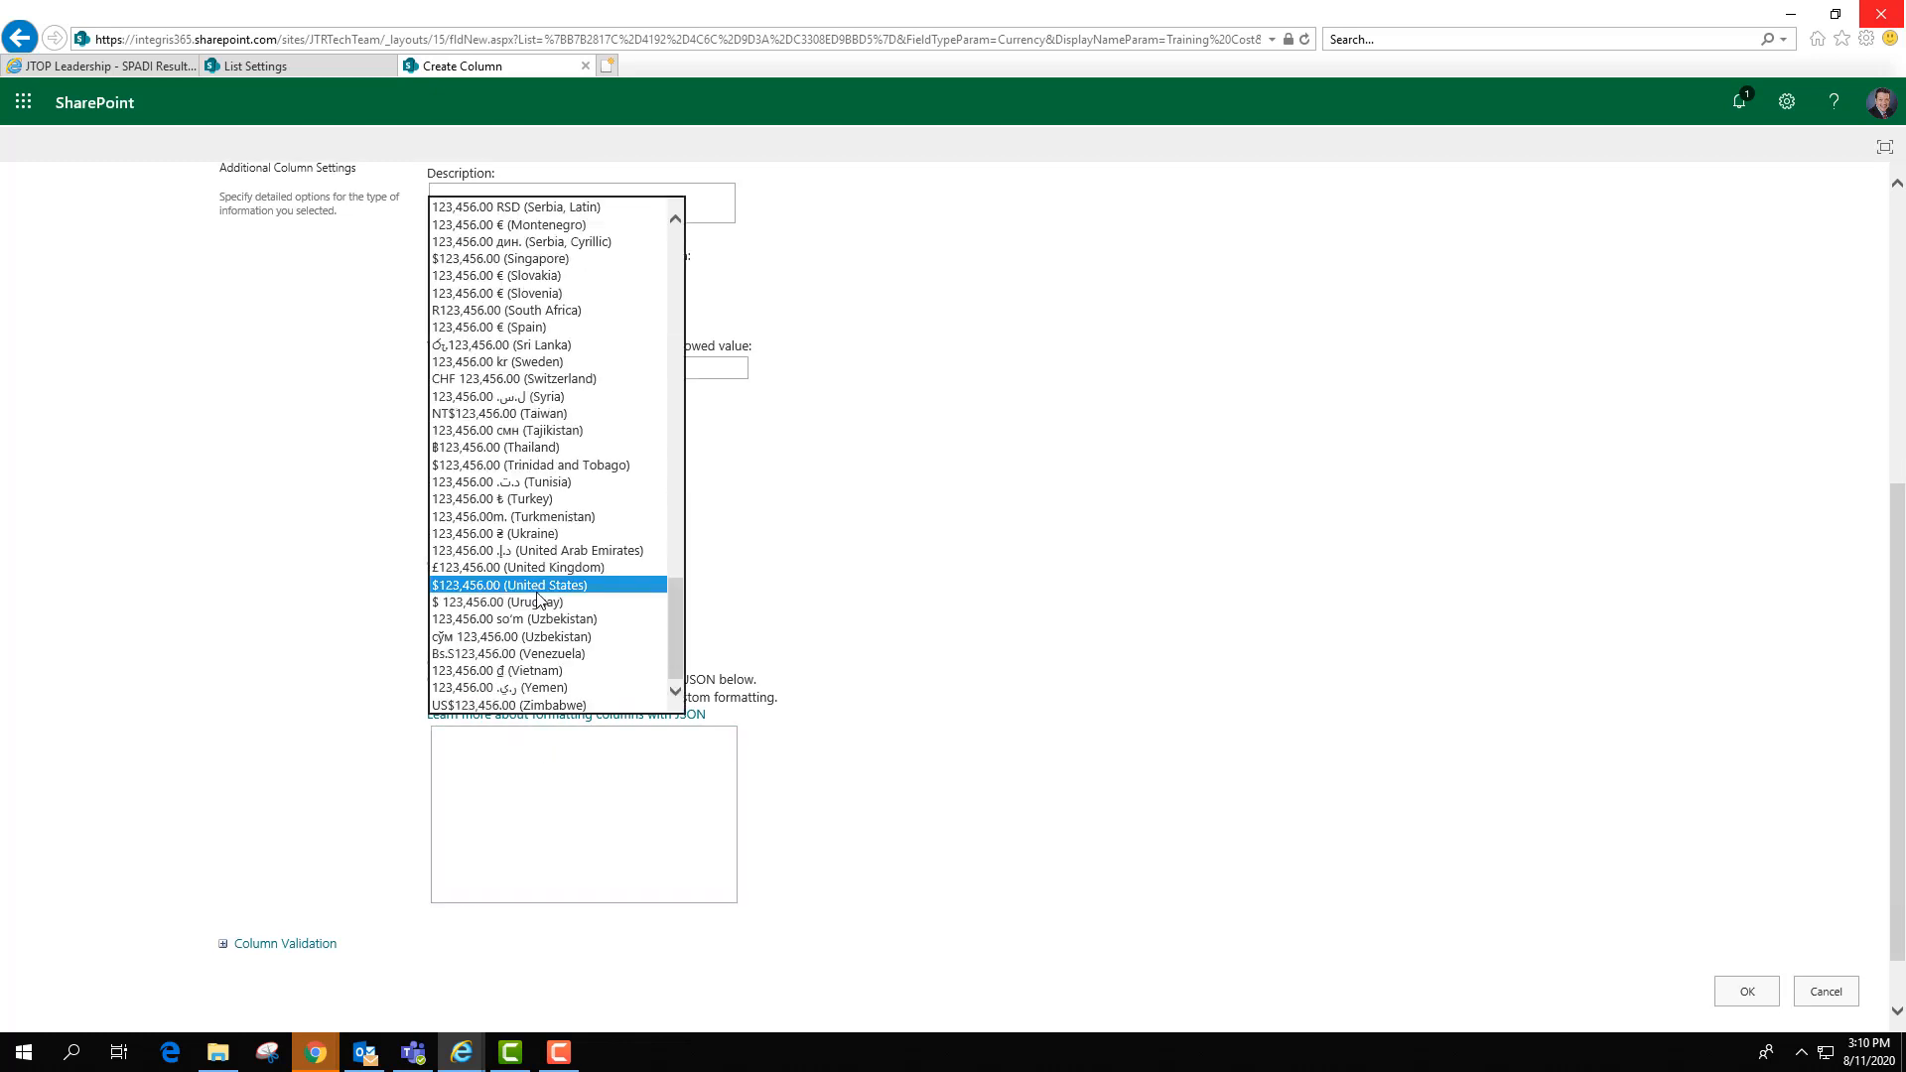
scroll(546, 541, "up", 10)
scroll(549, 534, "up", 11)
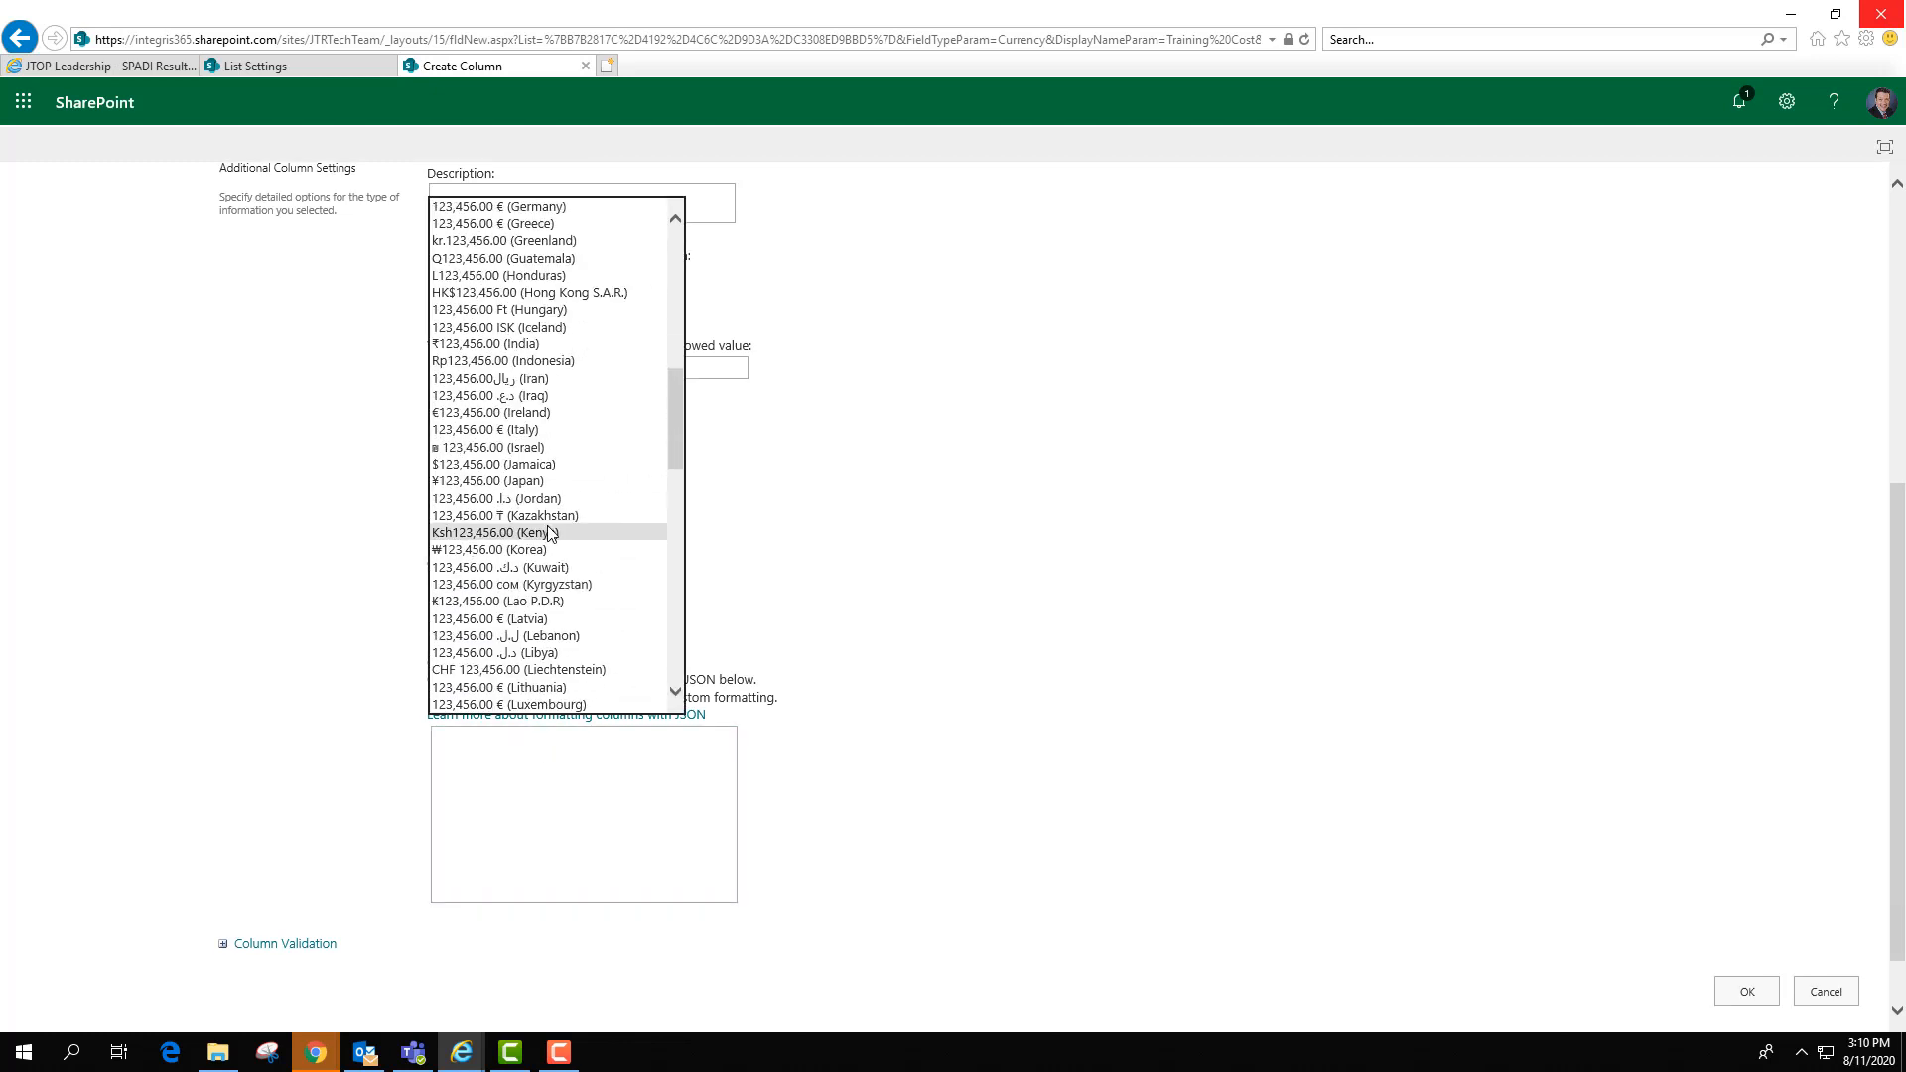
scroll(549, 533, "down", 14)
left_click(822, 480)
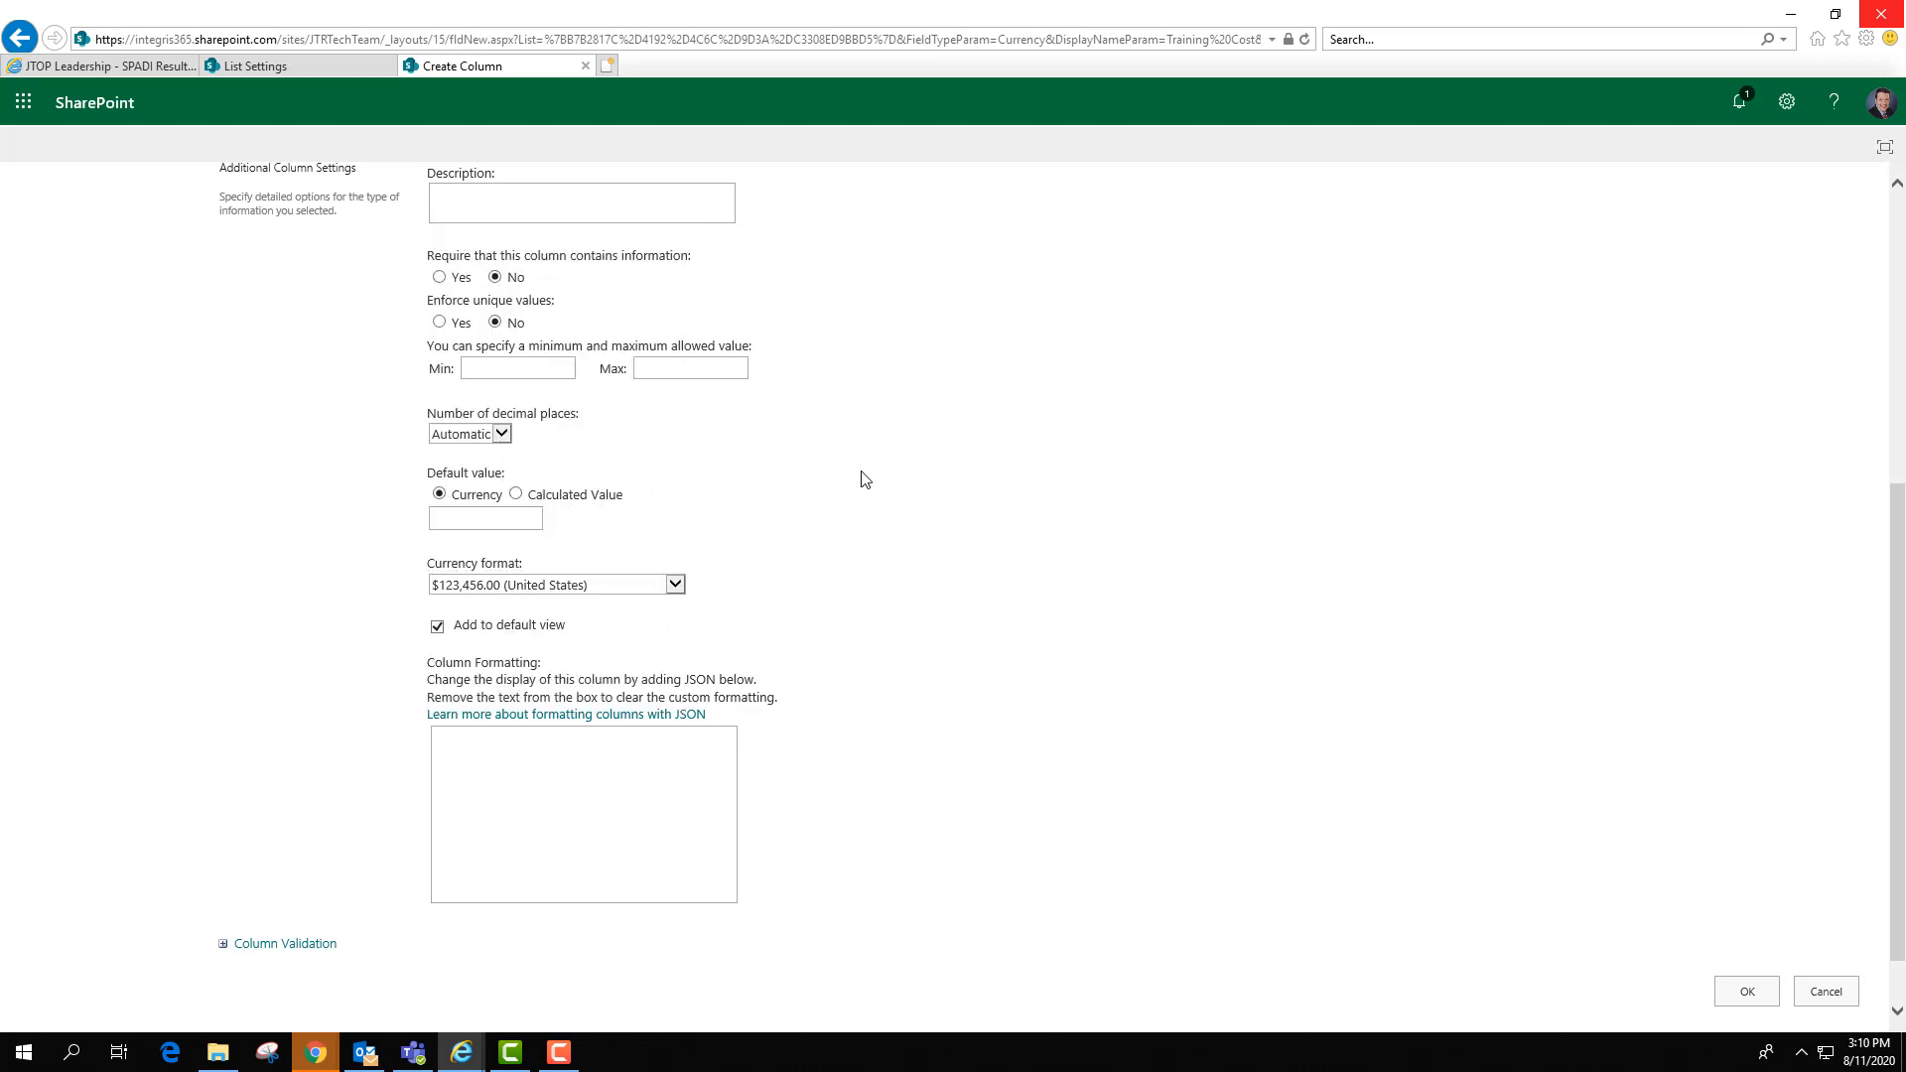
left_click(1745, 989)
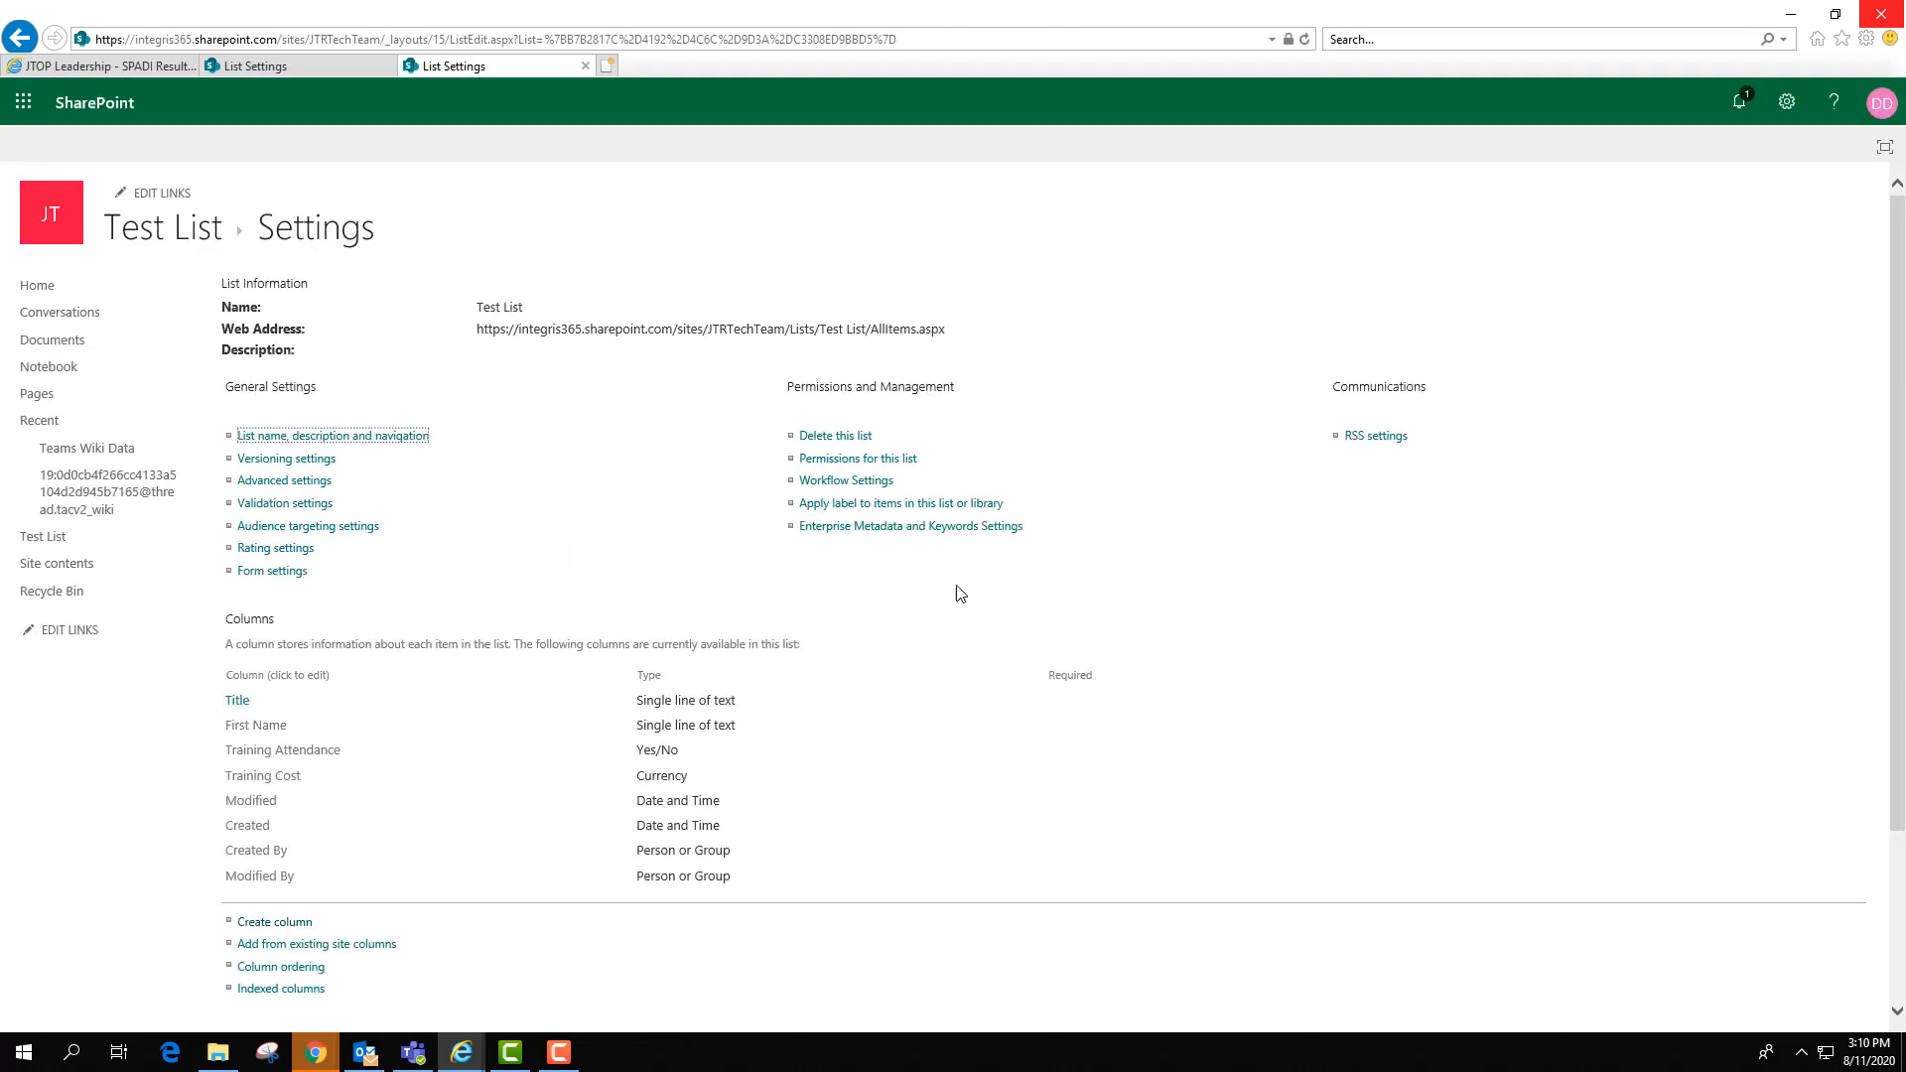
- Review the columns and views on the settings page, and return to the Test List items page
scroll(350, 890, "down", 3)
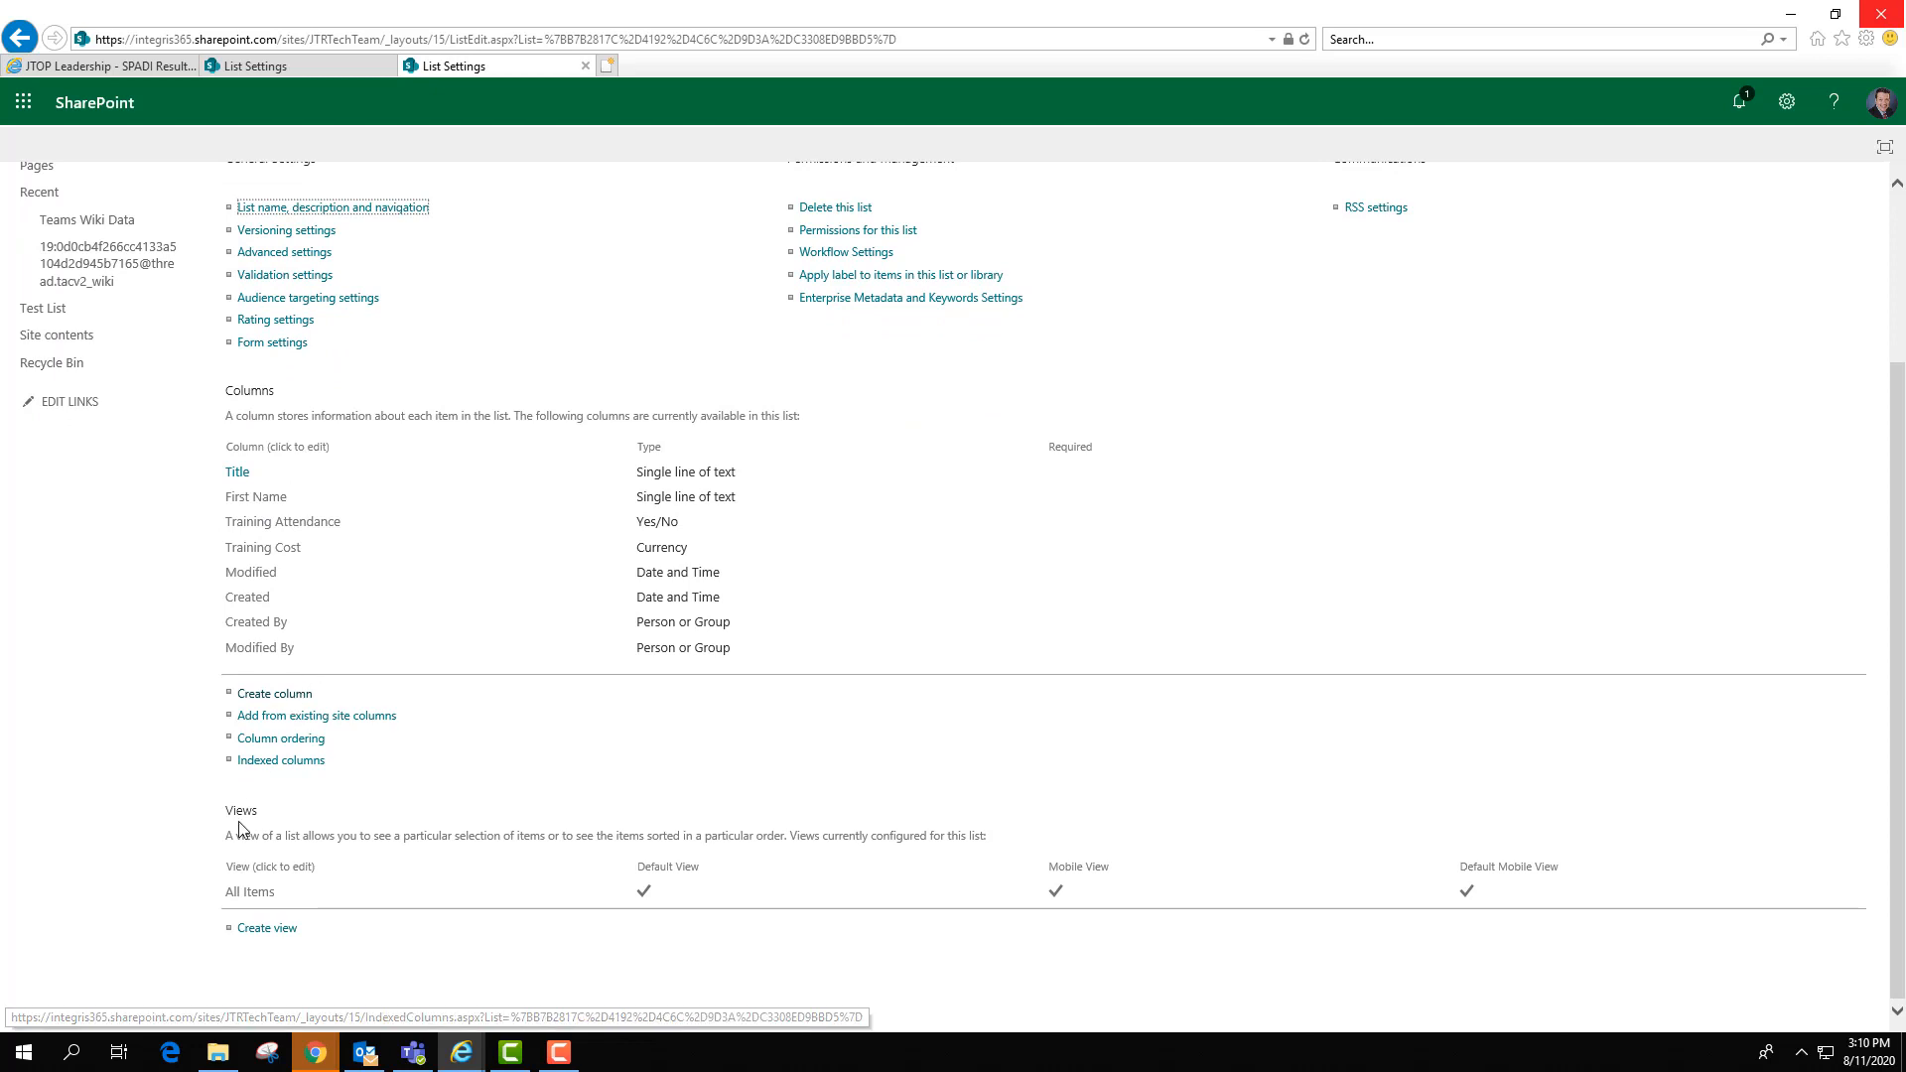
scroll(306, 814, "up", 3)
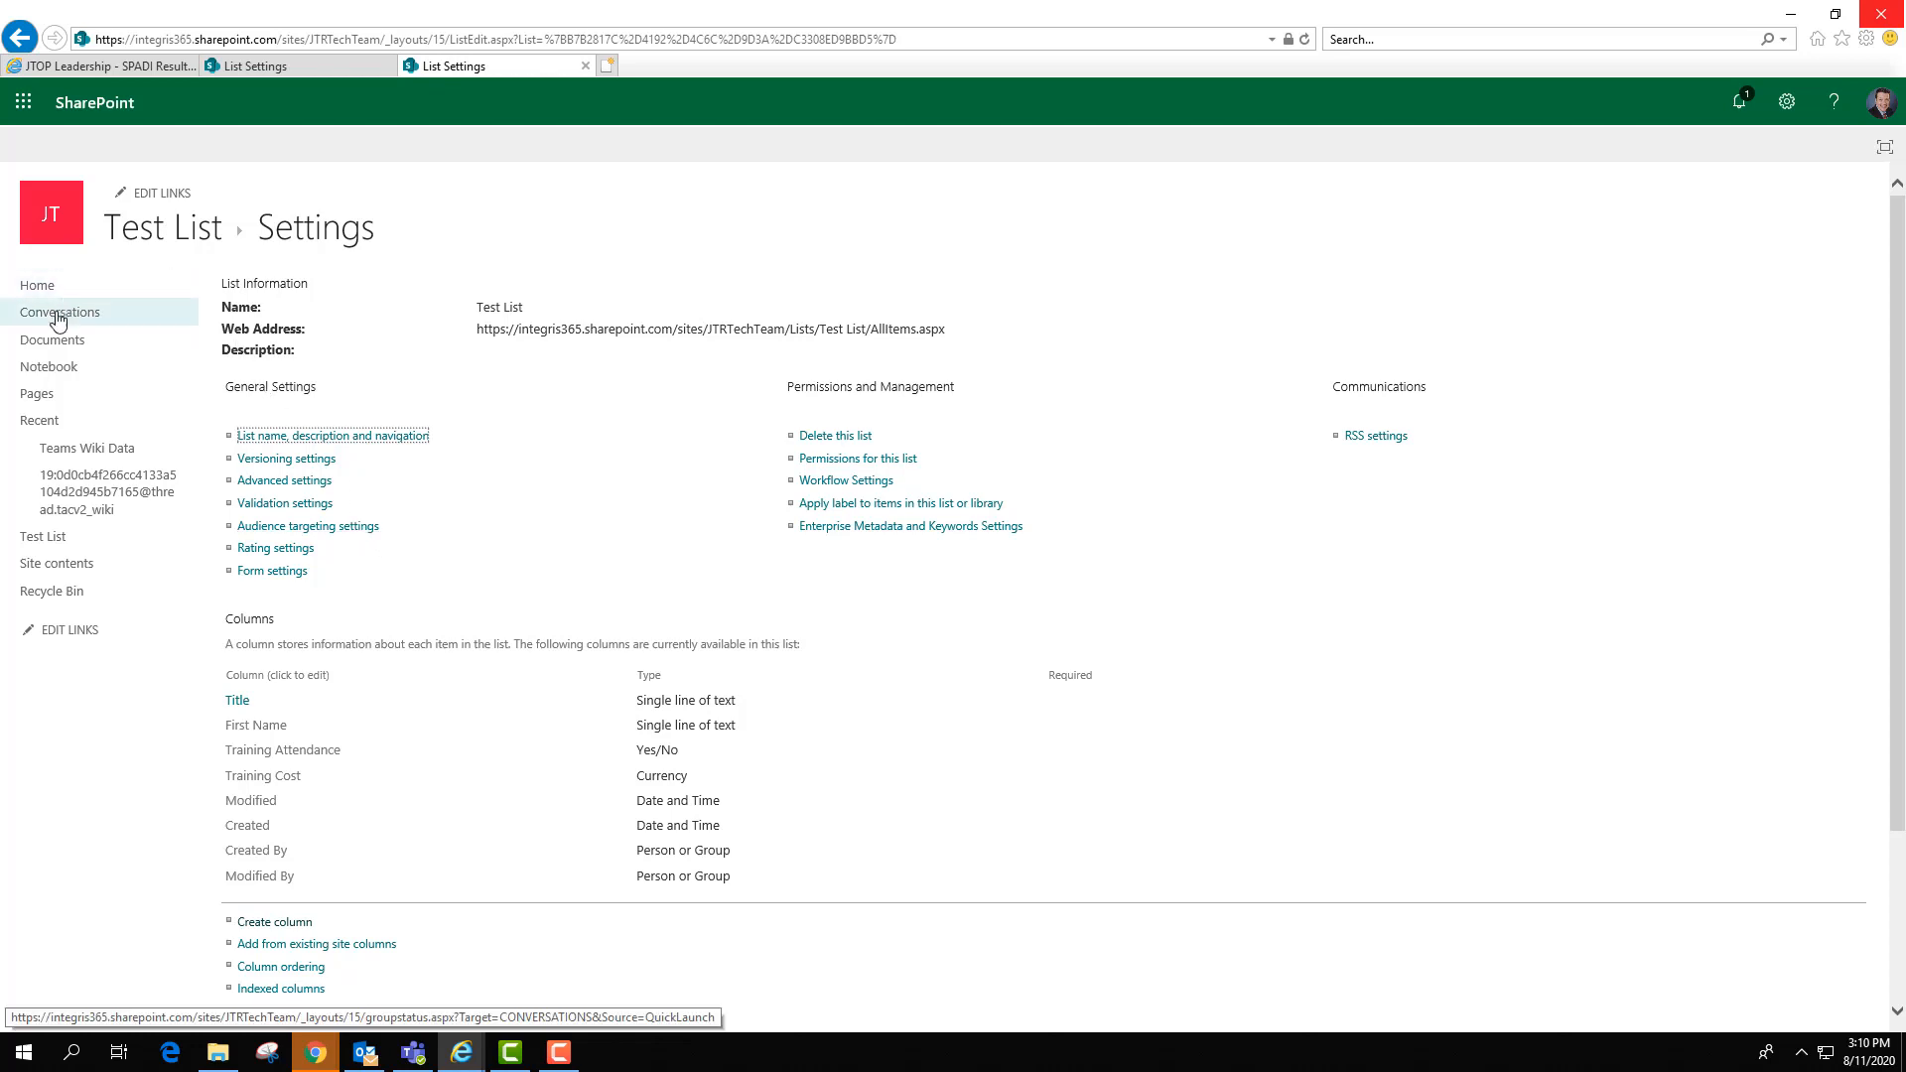
left_click(140, 233)
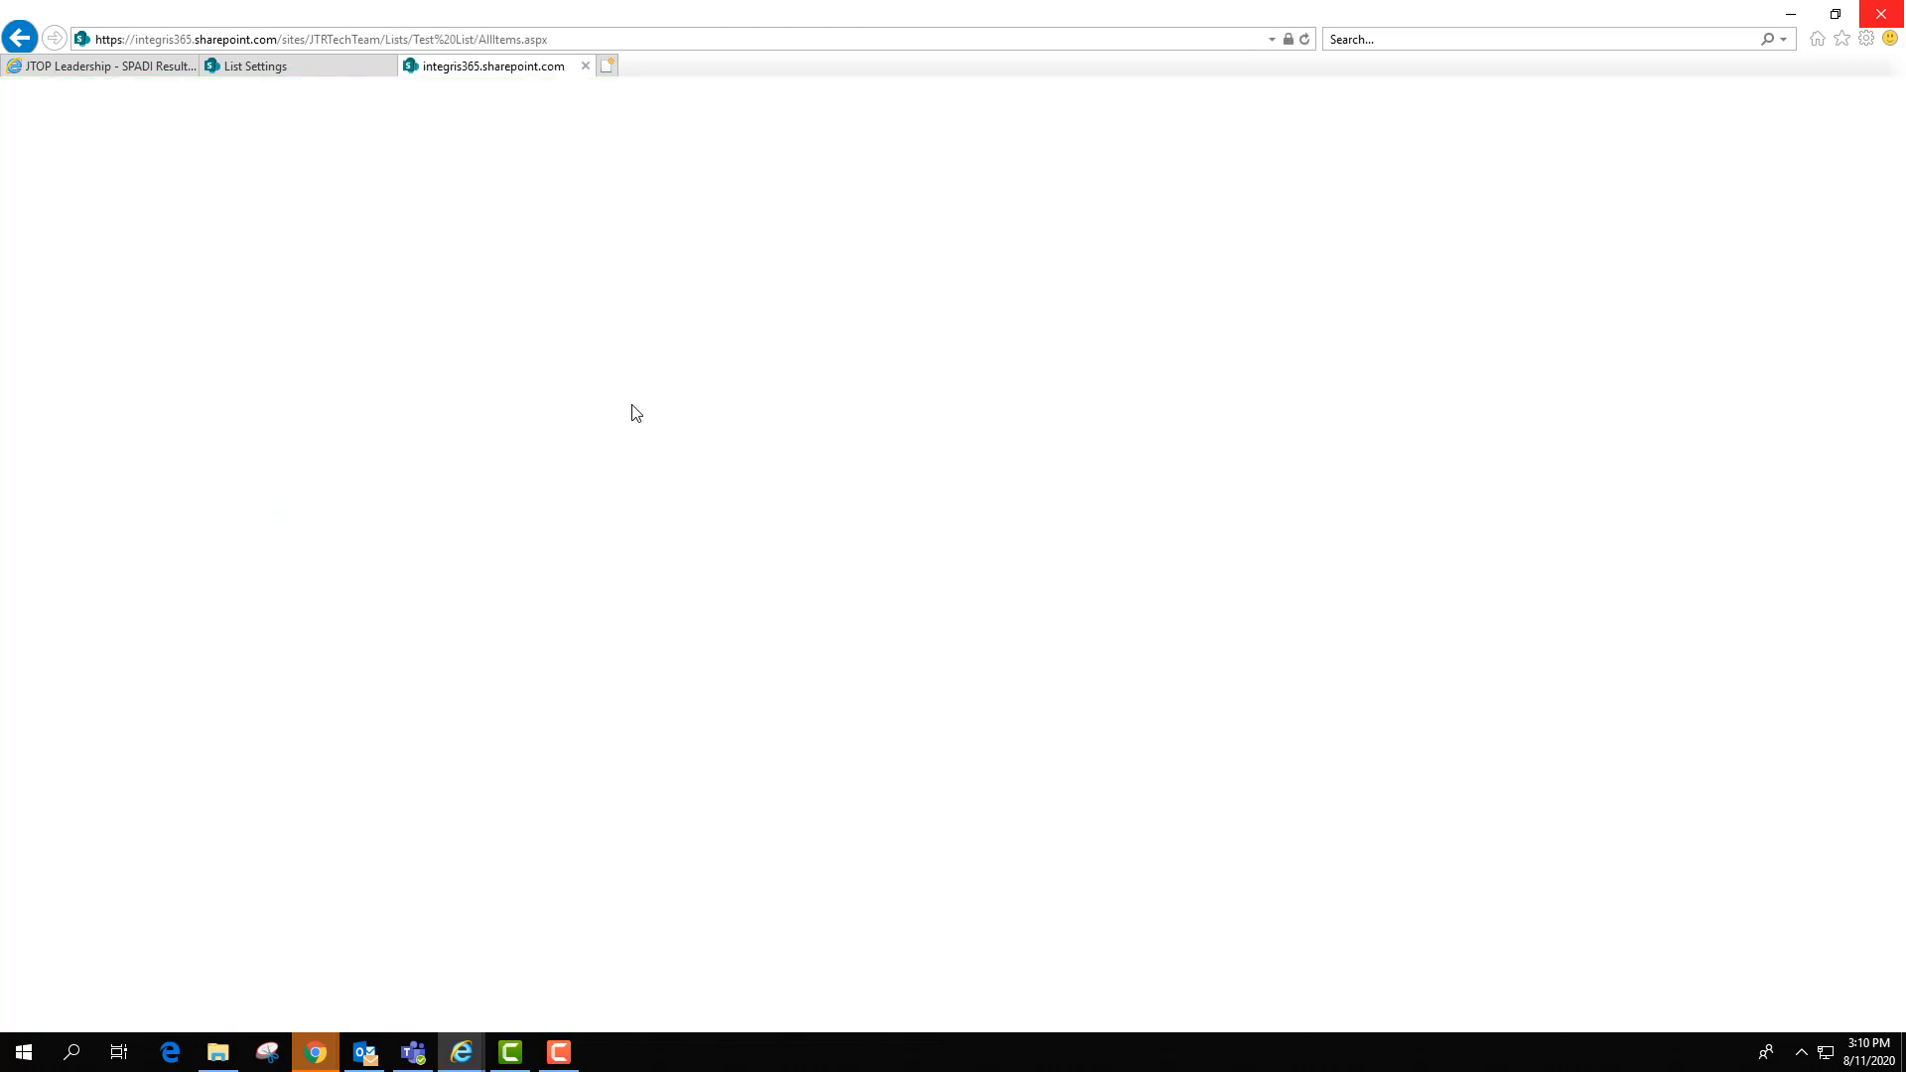